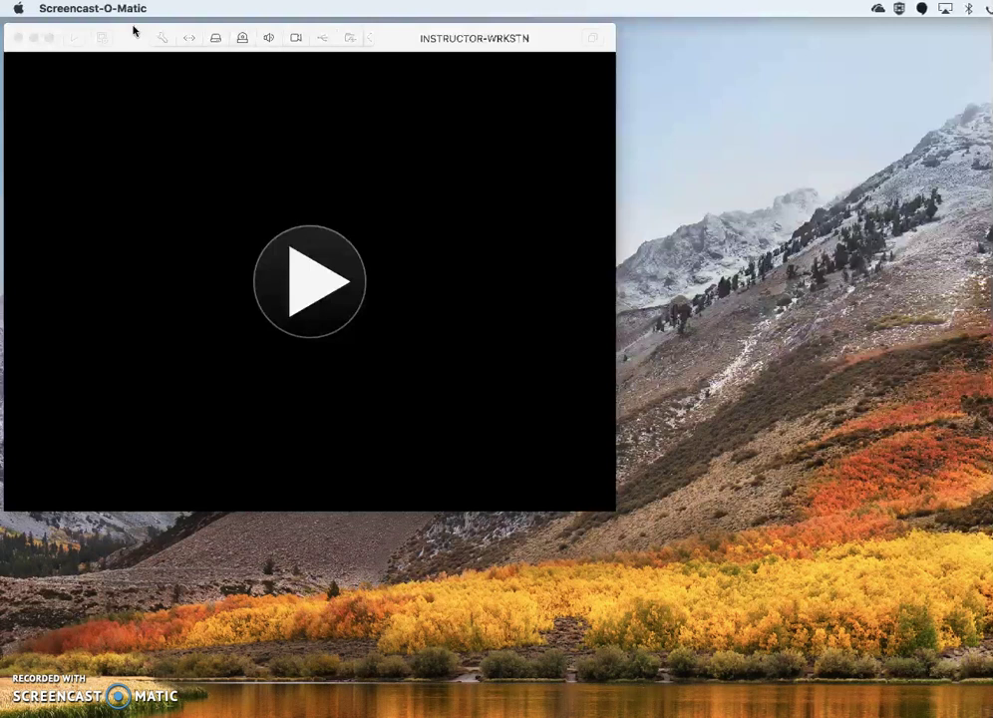
# Bring the INSTRUCTOR-WRKSTN VM window forward and open its hardware settings.
pyautogui.click(131, 28)
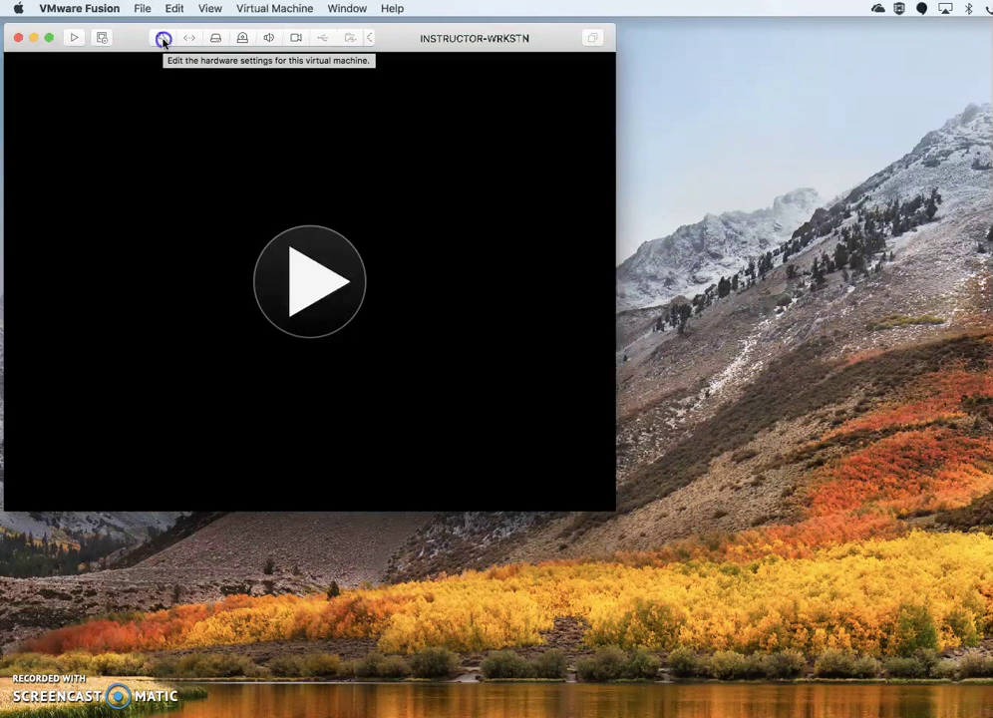
pyautogui.click(161, 39)
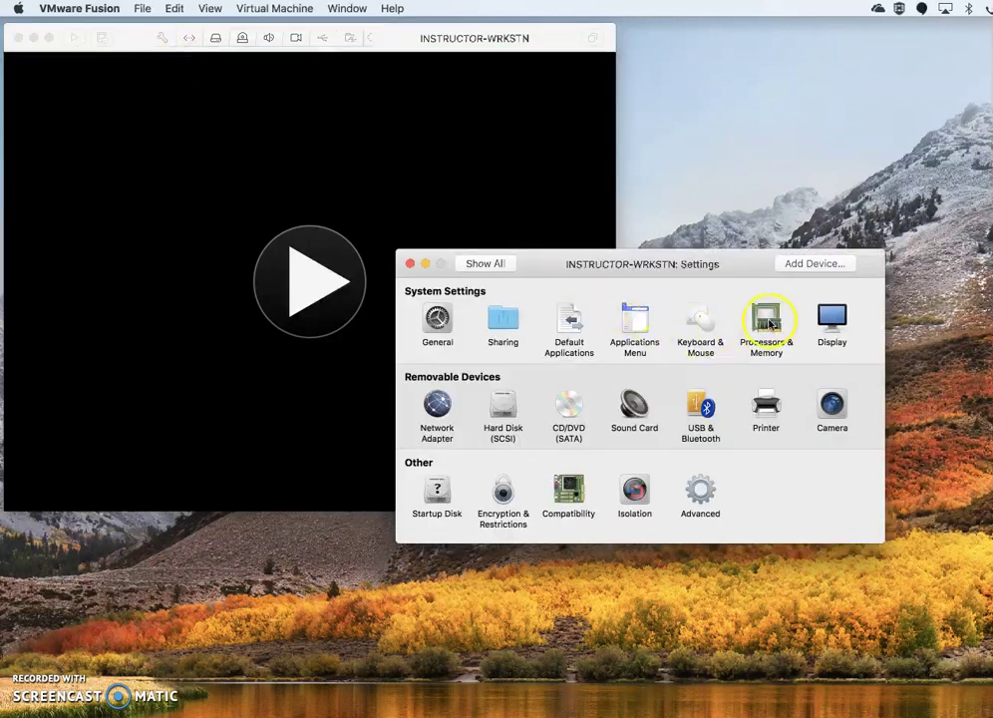
pyautogui.click(769, 324)
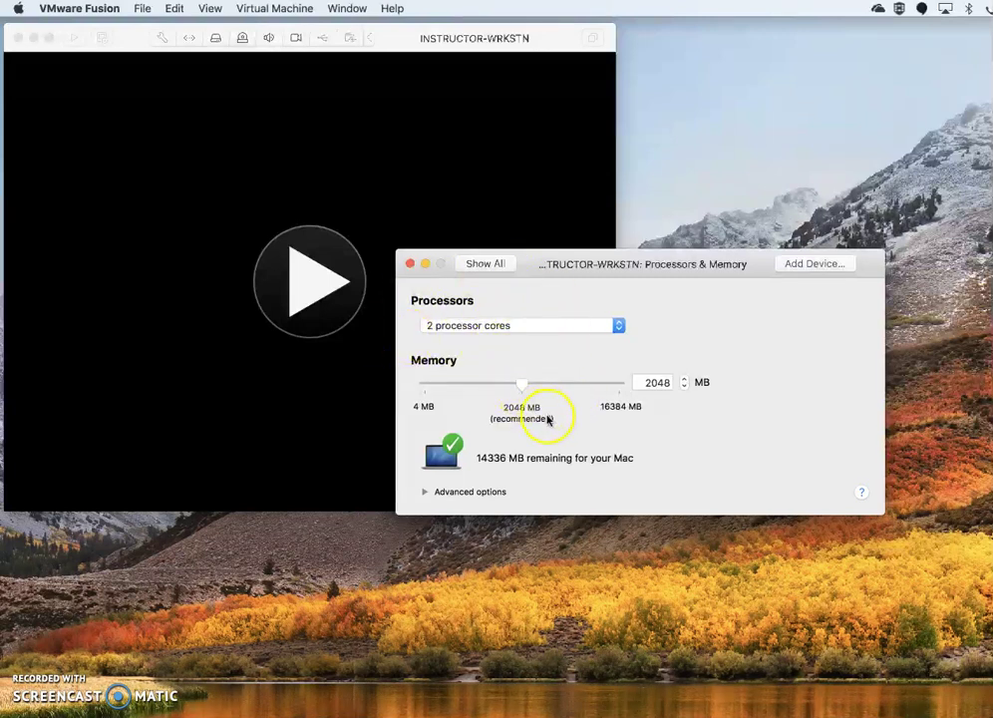
pyautogui.click(478, 264)
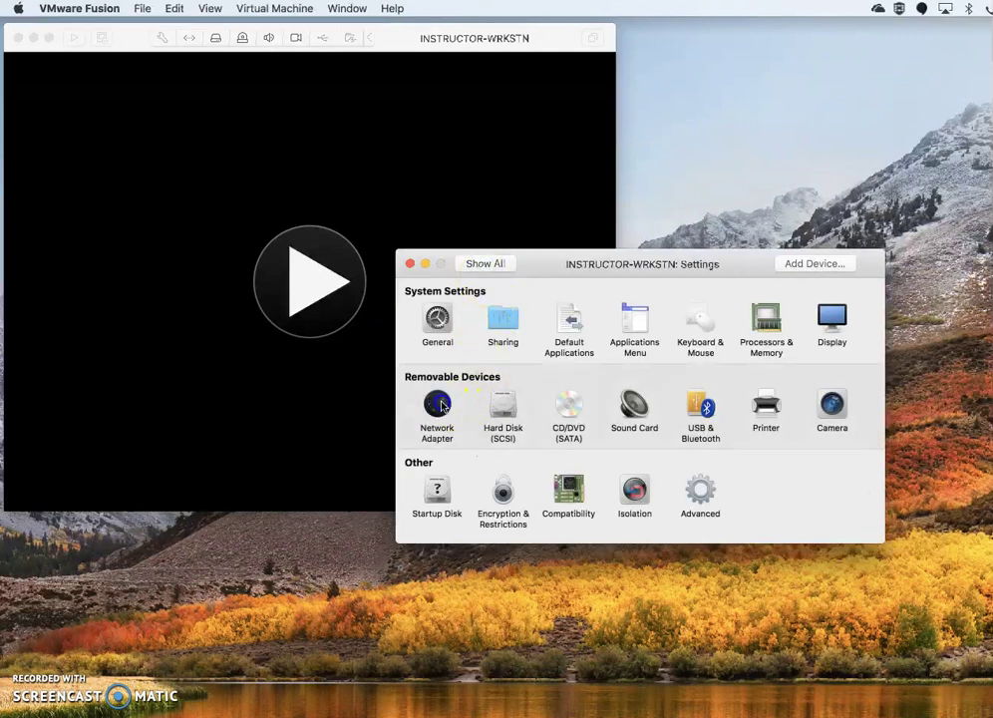
pyautogui.click(438, 407)
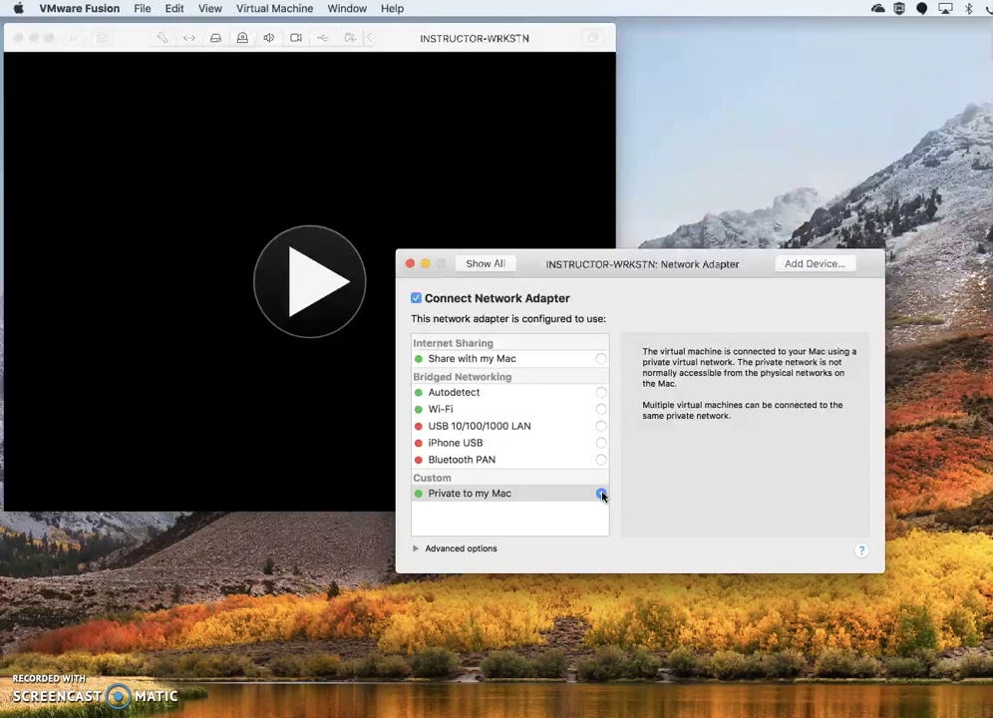
pyautogui.click(487, 264)
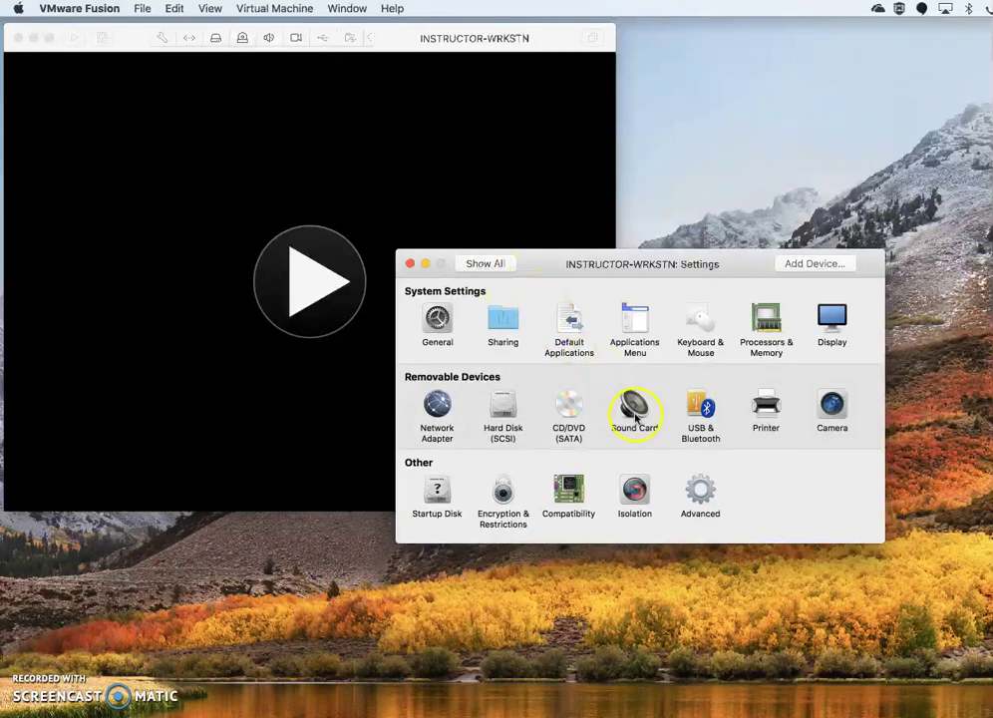
# Check the 30.00 GB SCSI hard disk size, then close the VM settings window.
pyautogui.click(502, 407)
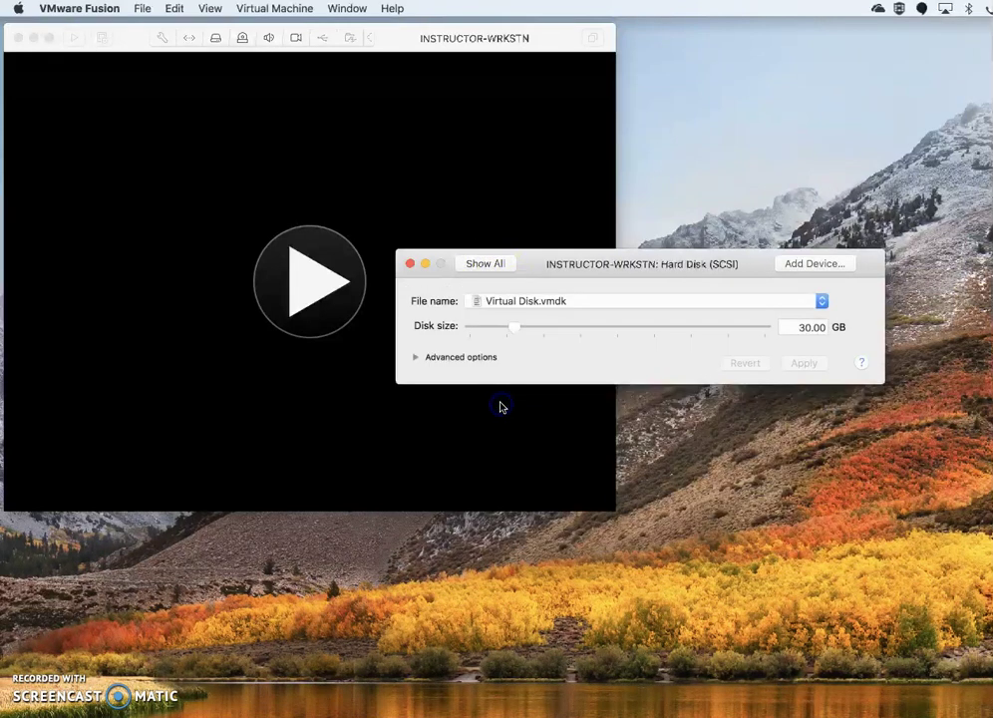
pyautogui.click(804, 329)
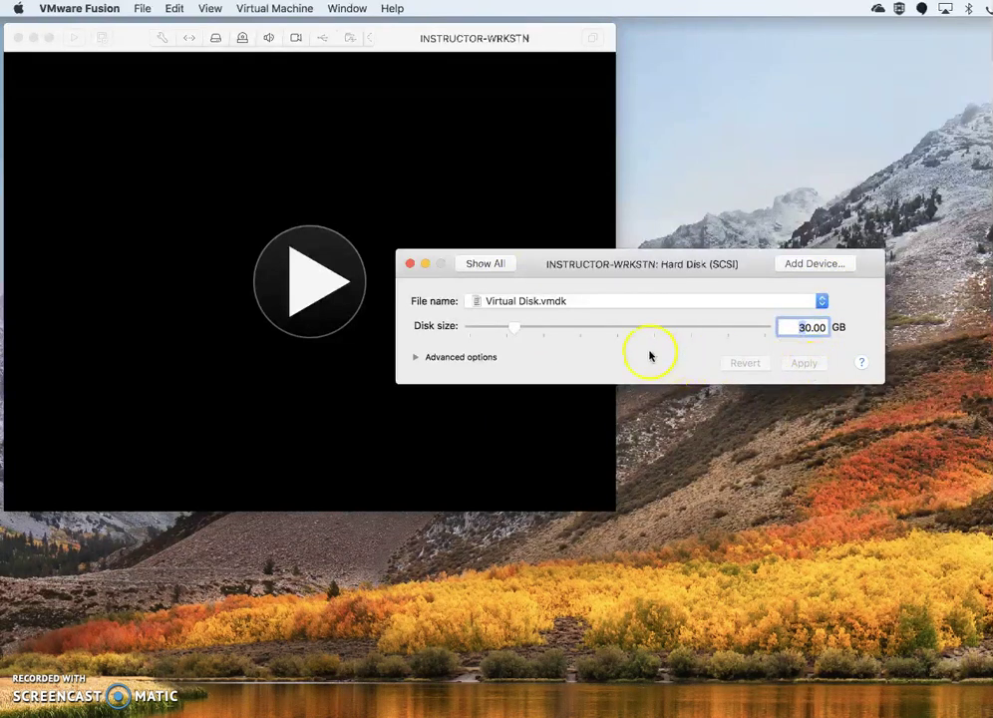
pyautogui.click(487, 264)
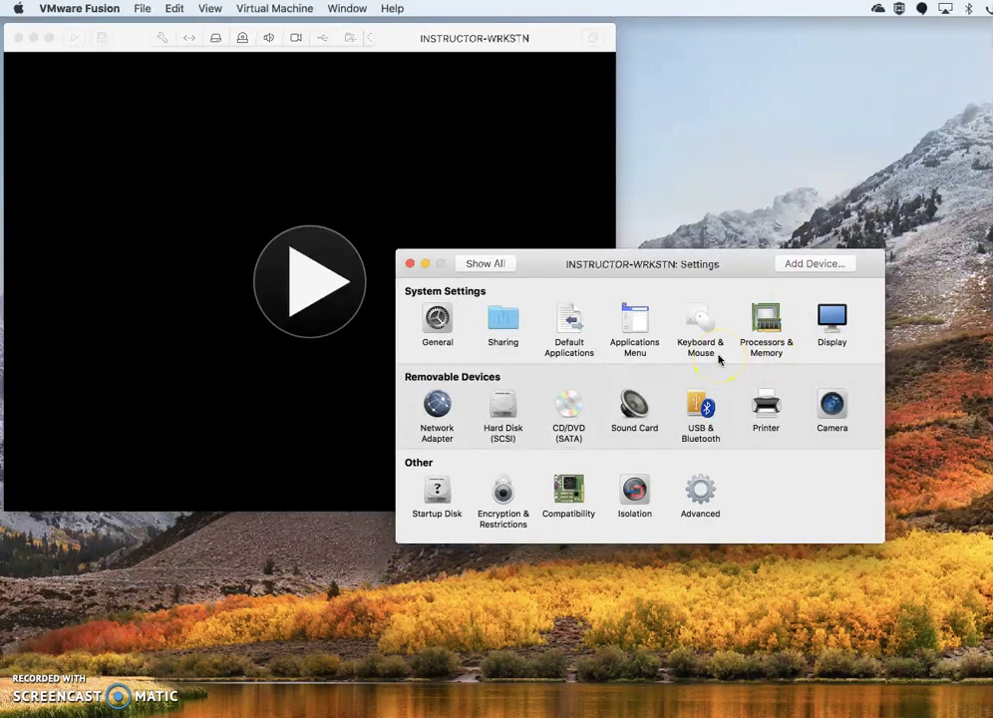
pyautogui.click(409, 265)
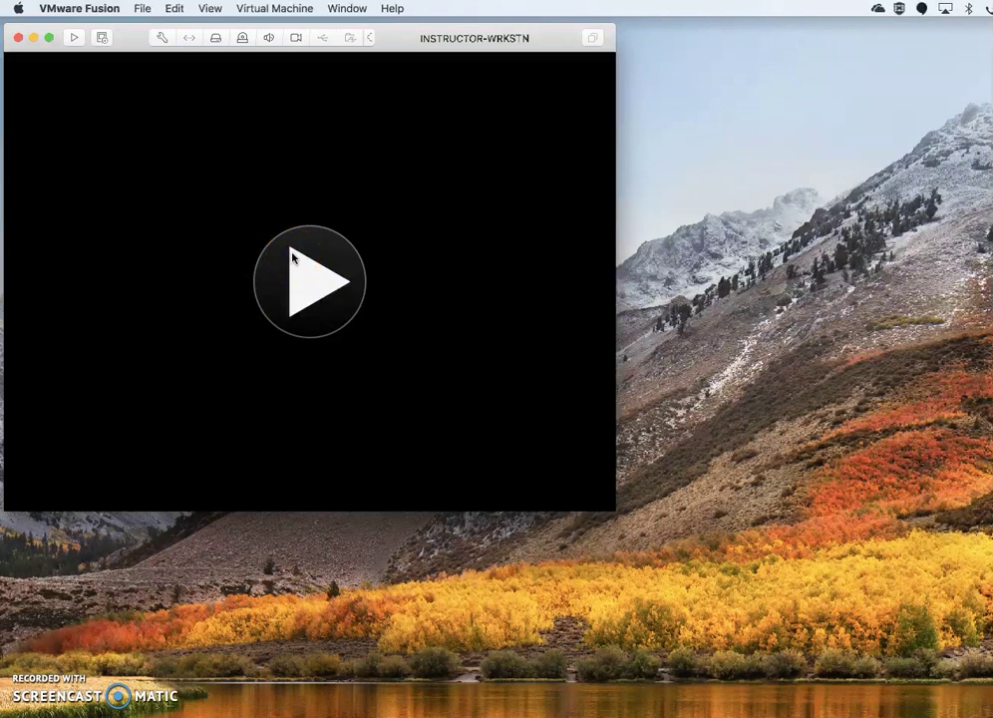
# Power on INSTRUCTOR-WRKSTN despite other running VMs and let it capture the mouse.
pyautogui.click(291, 258)
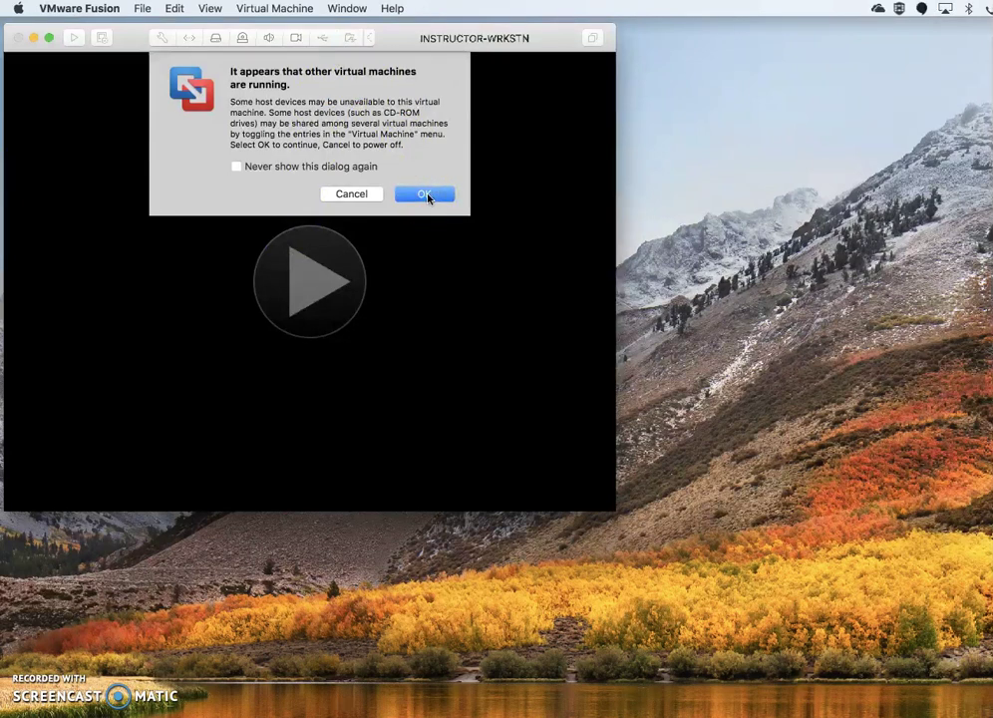
pyautogui.click(425, 194)
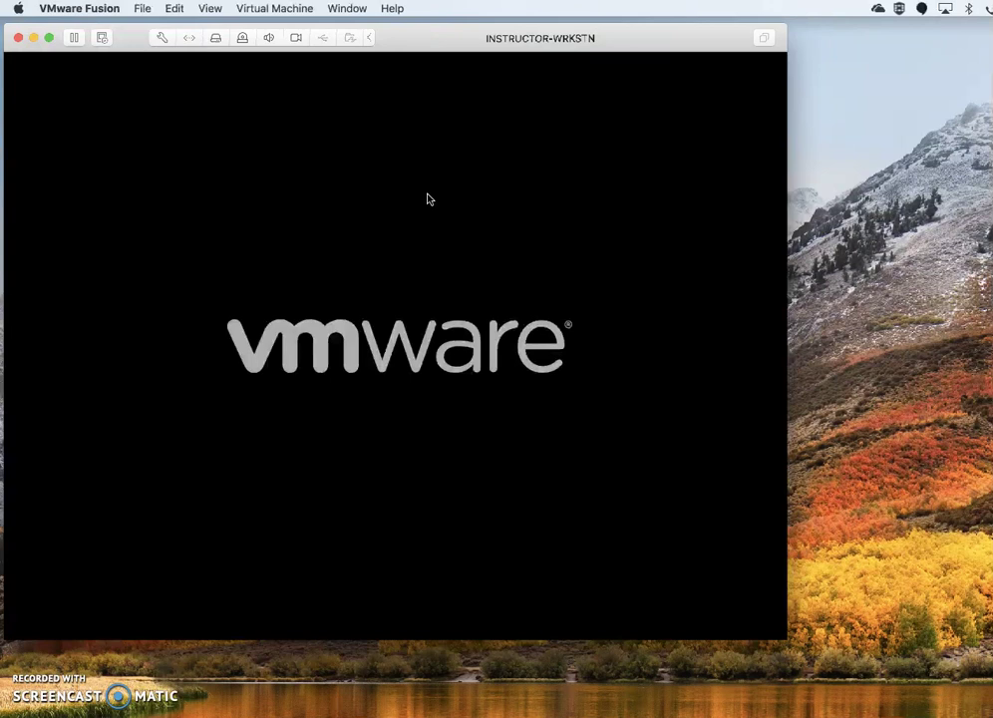
pyautogui.click(427, 198)
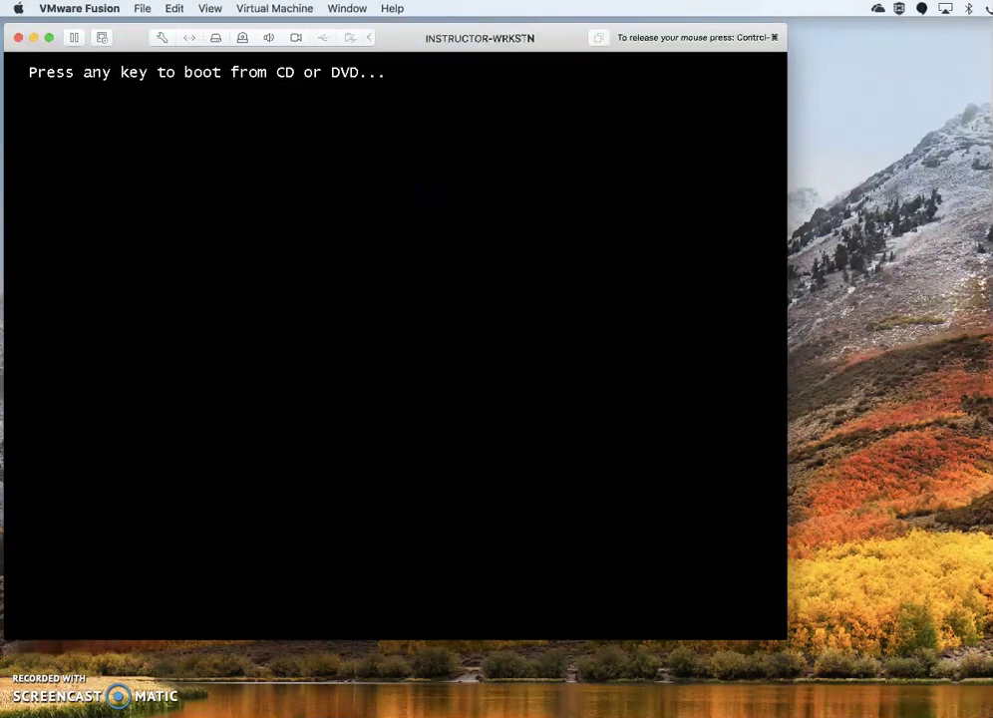
# Boot from the Windows disc, keep the default language and keyboard, and start installing.
pyautogui.press('Return')
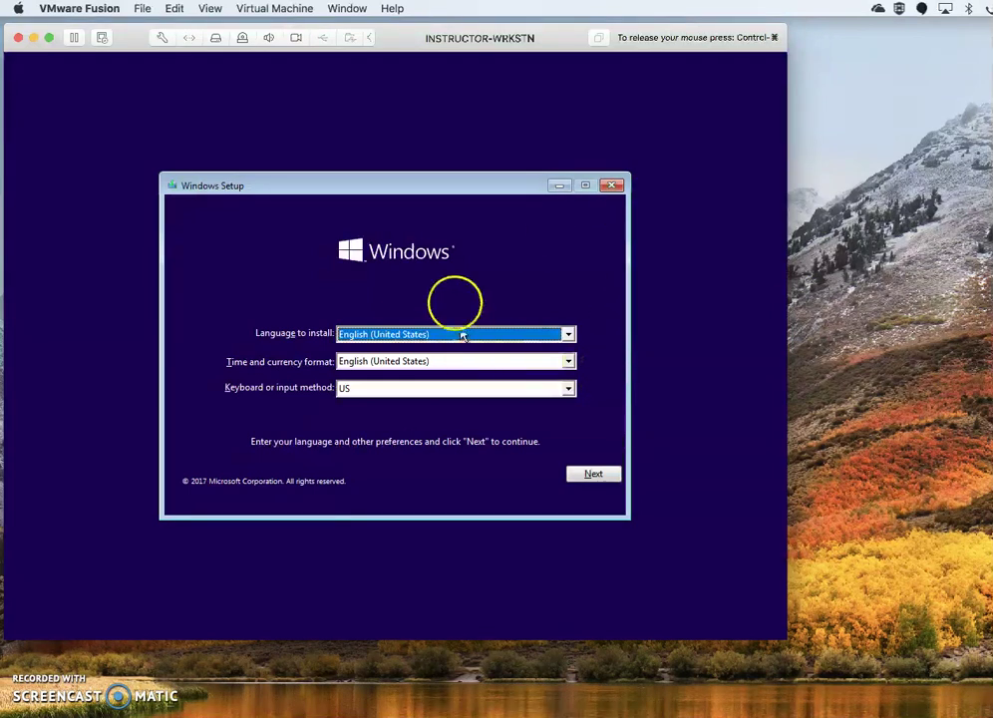
pyautogui.click(594, 475)
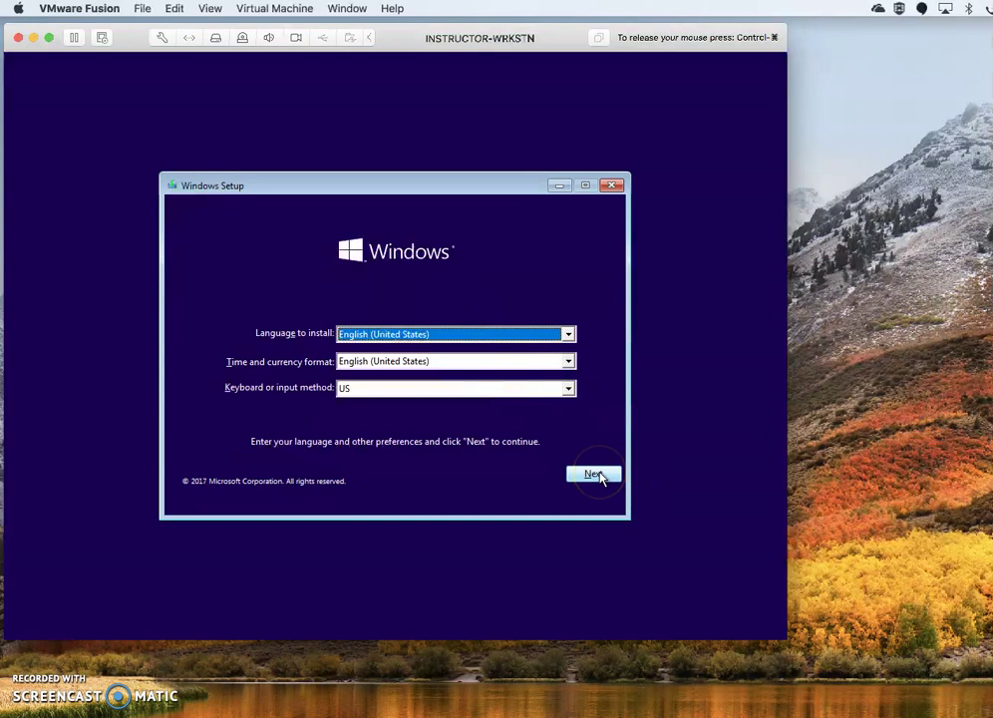
pyautogui.click(395, 351)
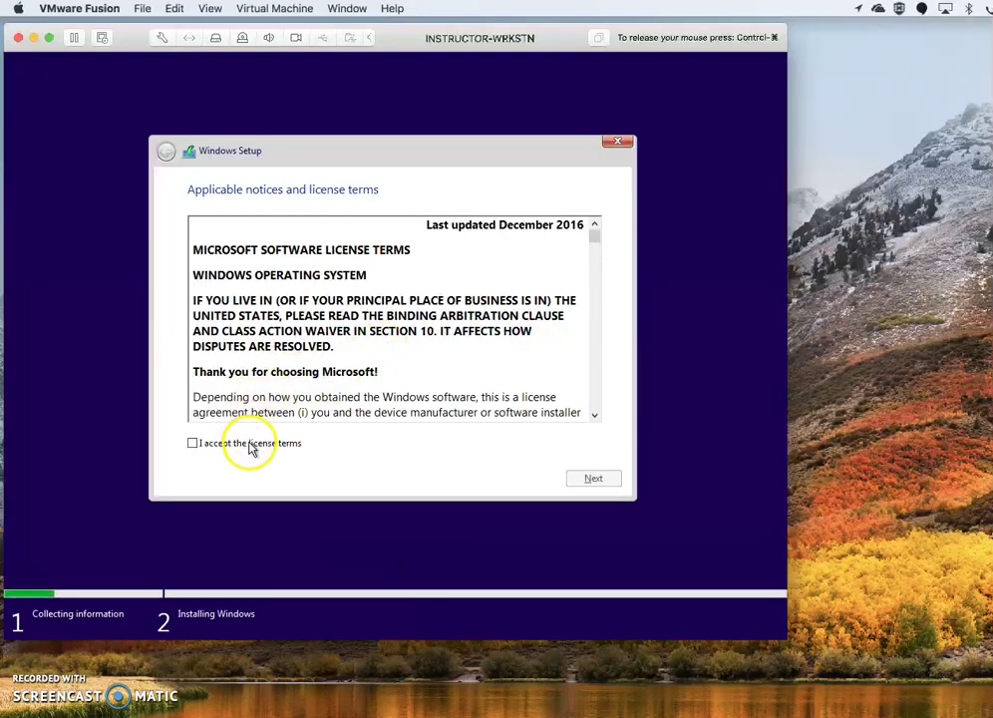
# Accept the Windows license terms and choose Custom: Install Windows only (advanced).
pyautogui.click(249, 446)
pyautogui.click(590, 478)
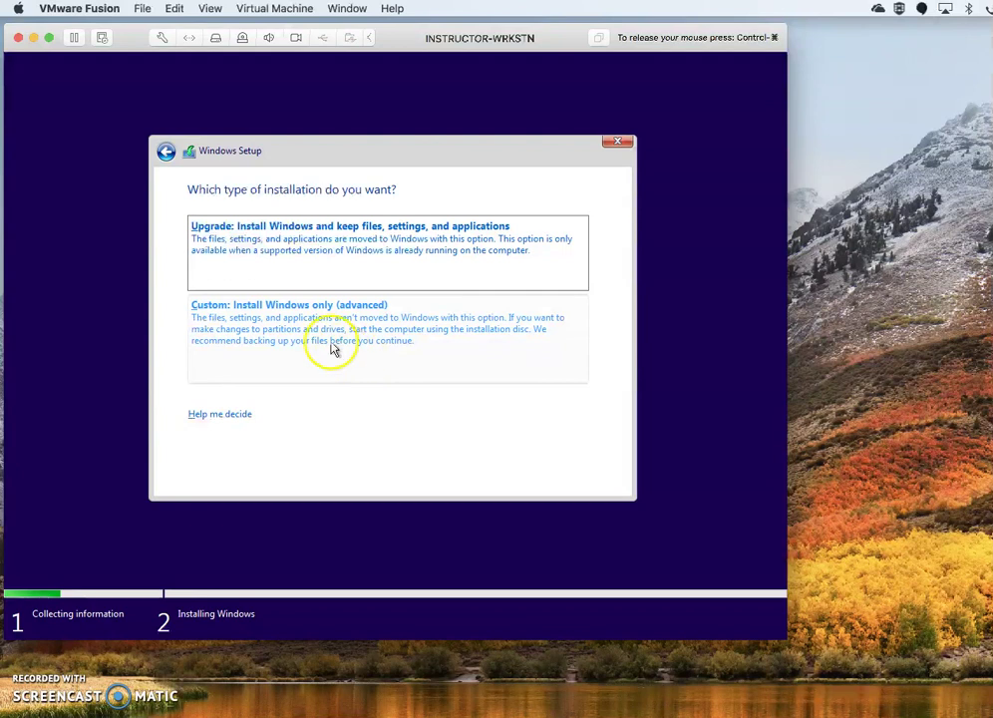
pyautogui.click(238, 310)
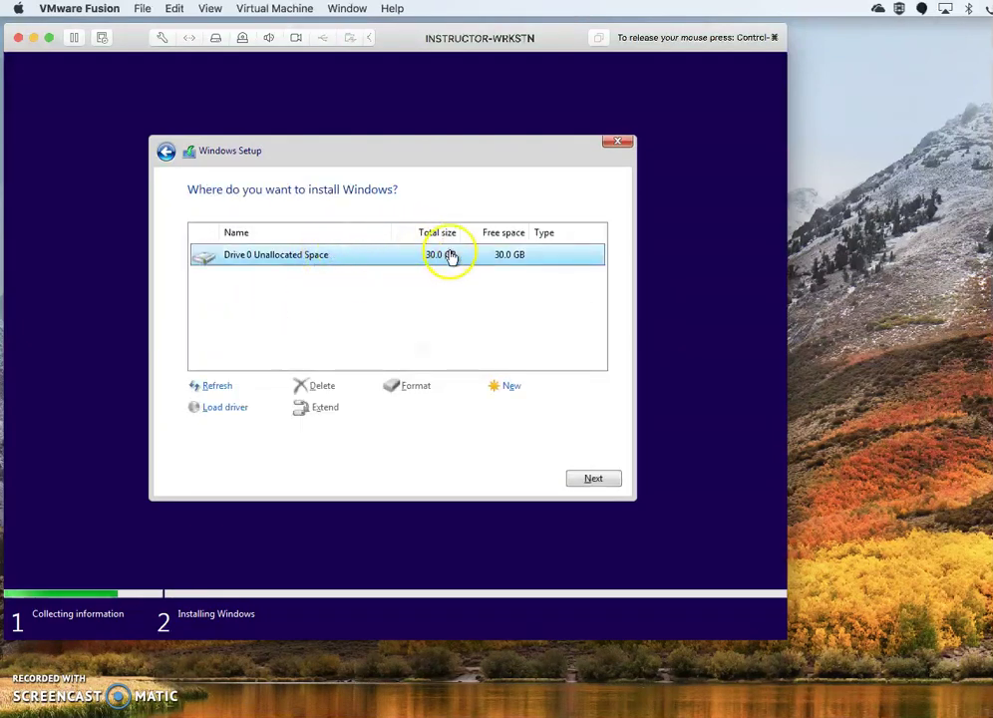
# Create a 30720 MB partition on Drive 0 and install Windows onto Partition 4.
pyautogui.click(512, 385)
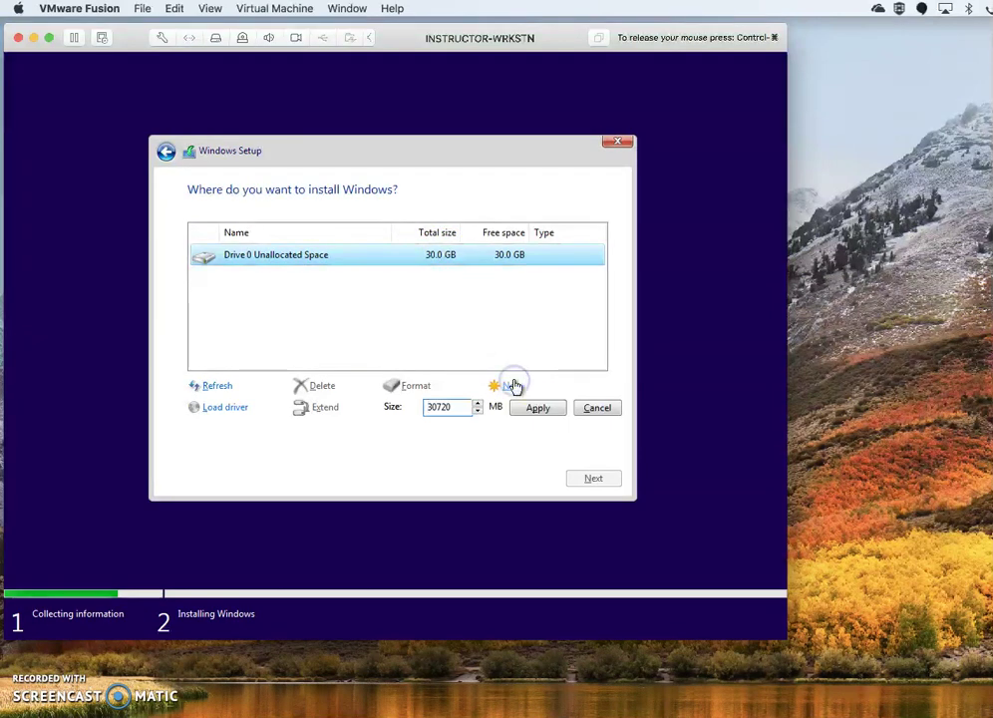
pyautogui.click(538, 408)
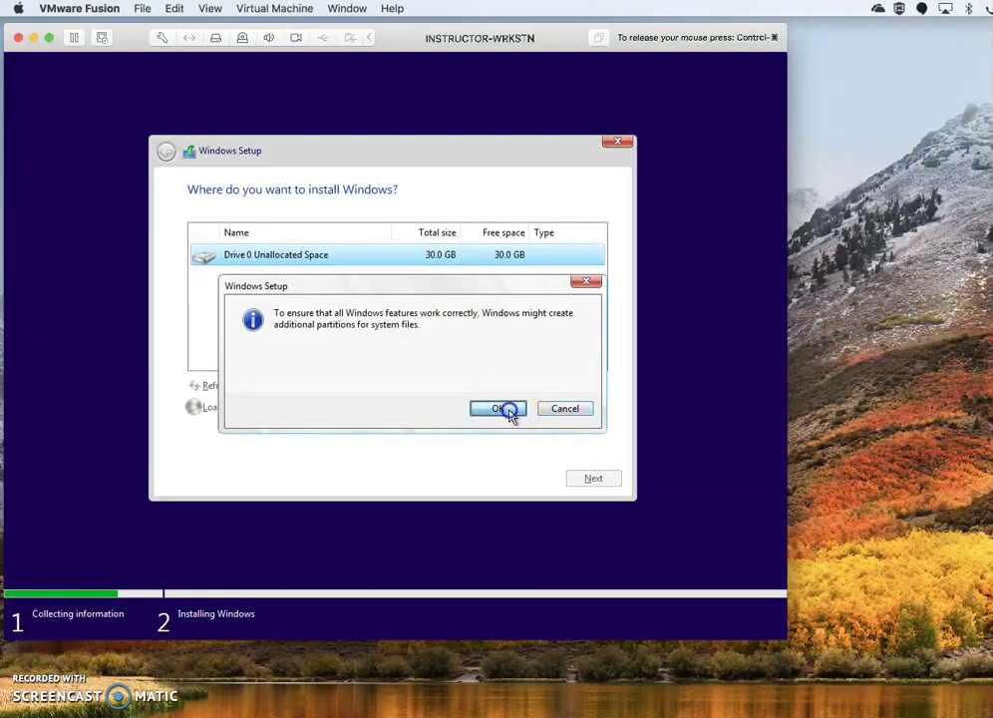
pyautogui.click(508, 411)
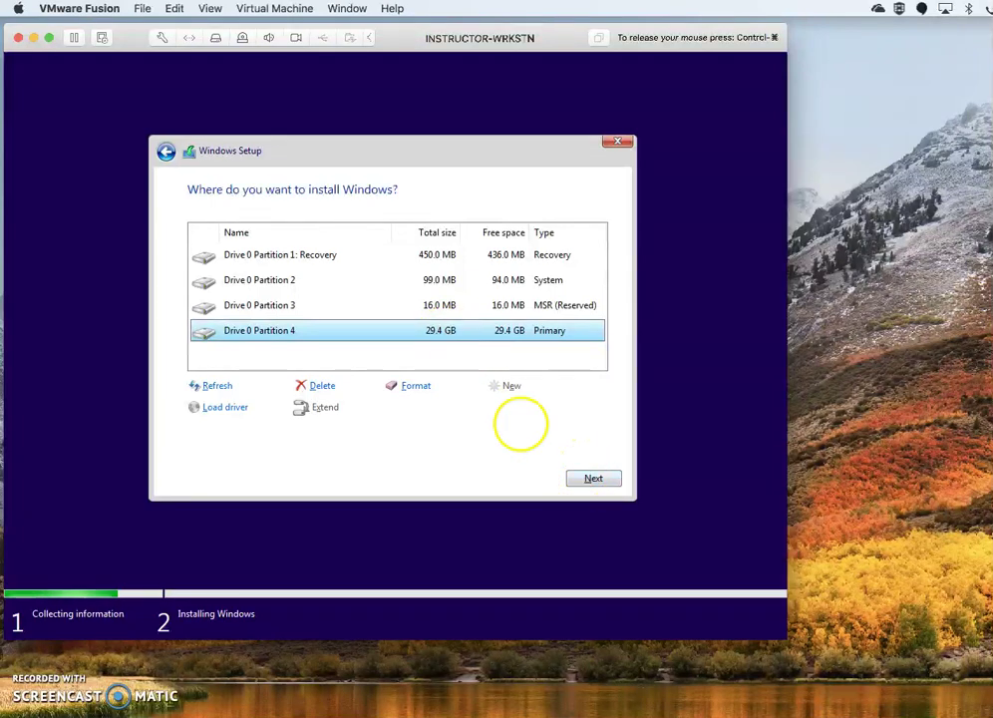
pyautogui.click(593, 478)
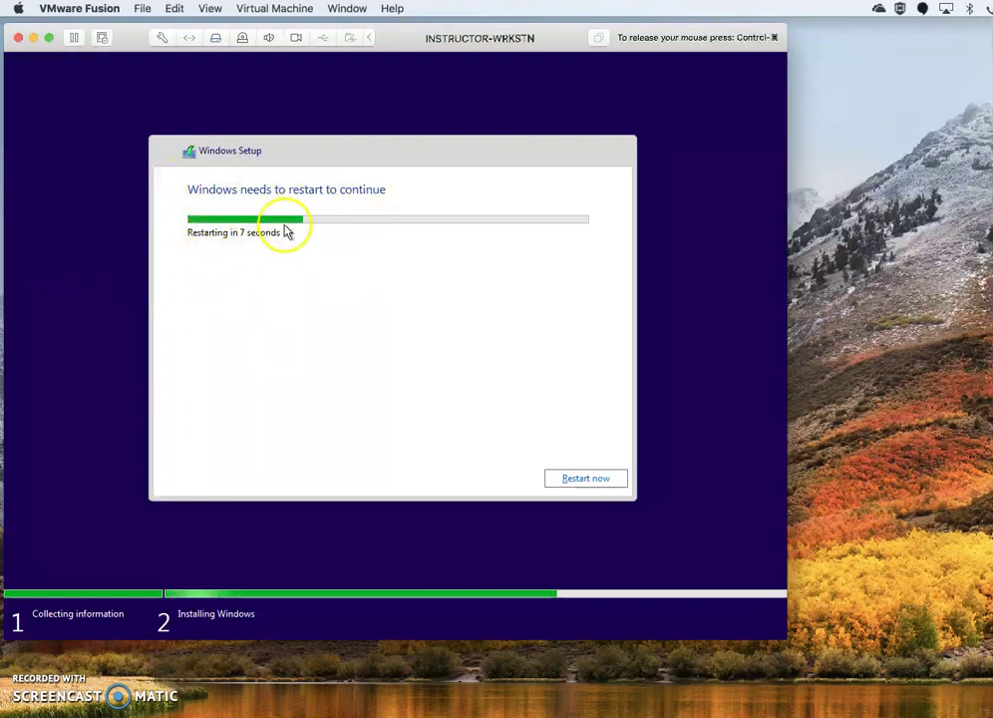
# Restart the VM to continue setup and release the mouse while Windows boots.
pyautogui.click(590, 479)
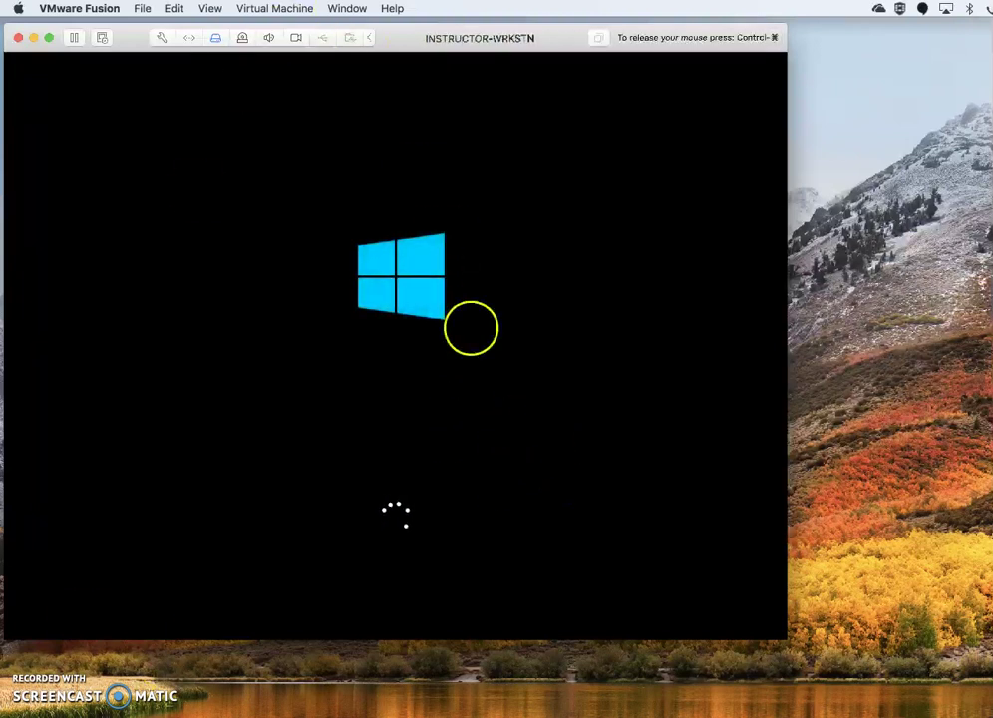
pyautogui.press('ctrl+super')
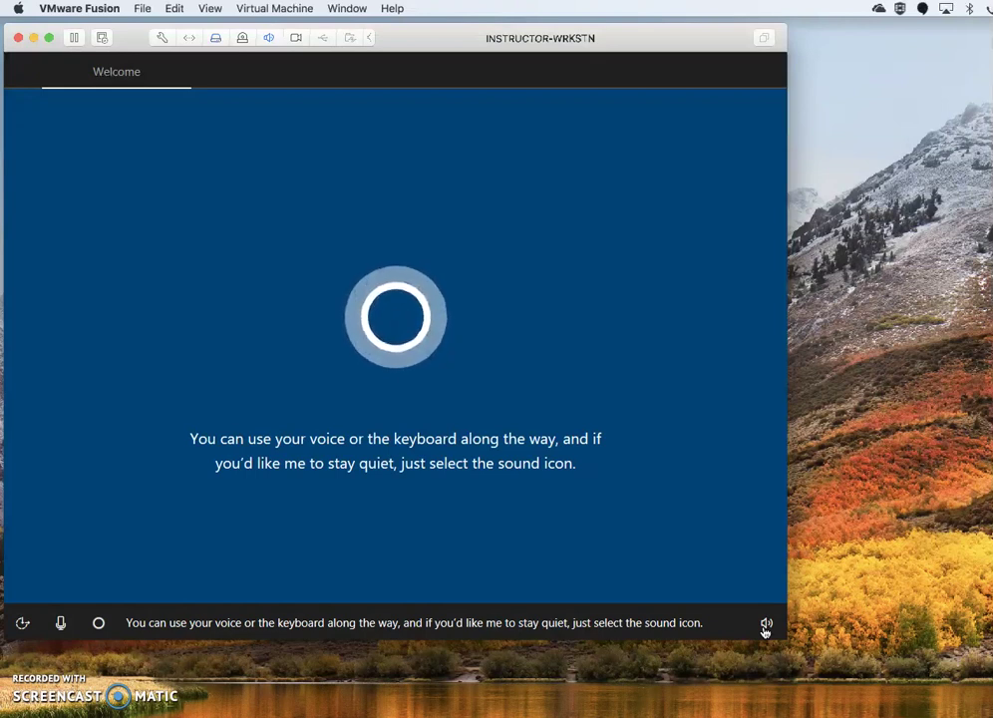
# Mute the virtual machine's speakers to silence Cortana's narration.
pyautogui.click(764, 626)
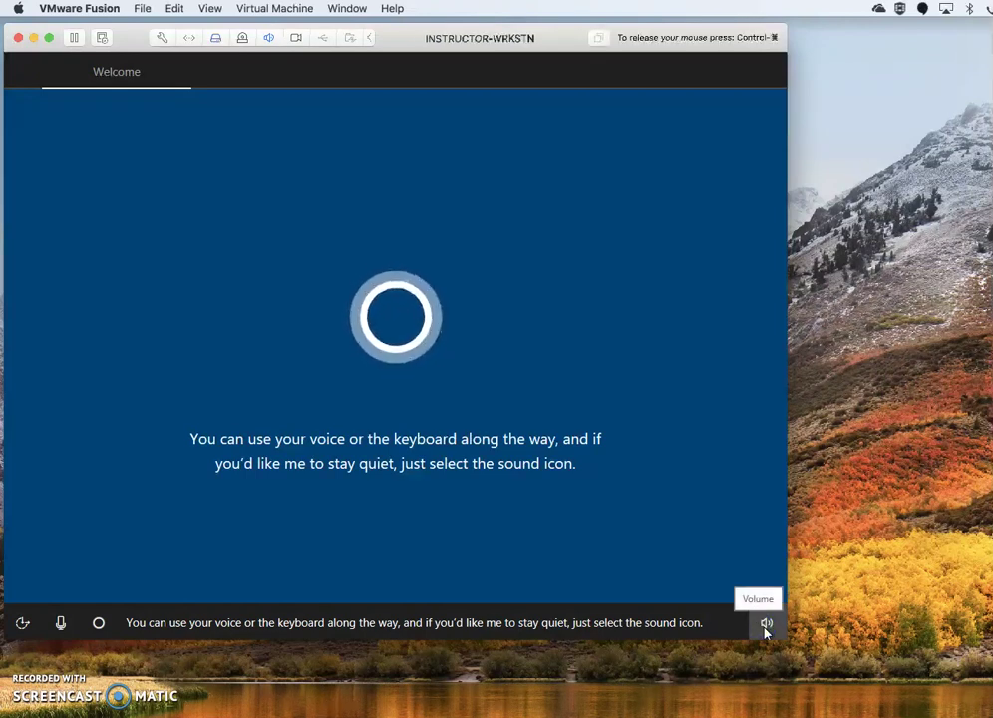
pyautogui.click(766, 625)
pyautogui.click(766, 629)
pyautogui.click(767, 630)
pyautogui.click(767, 628)
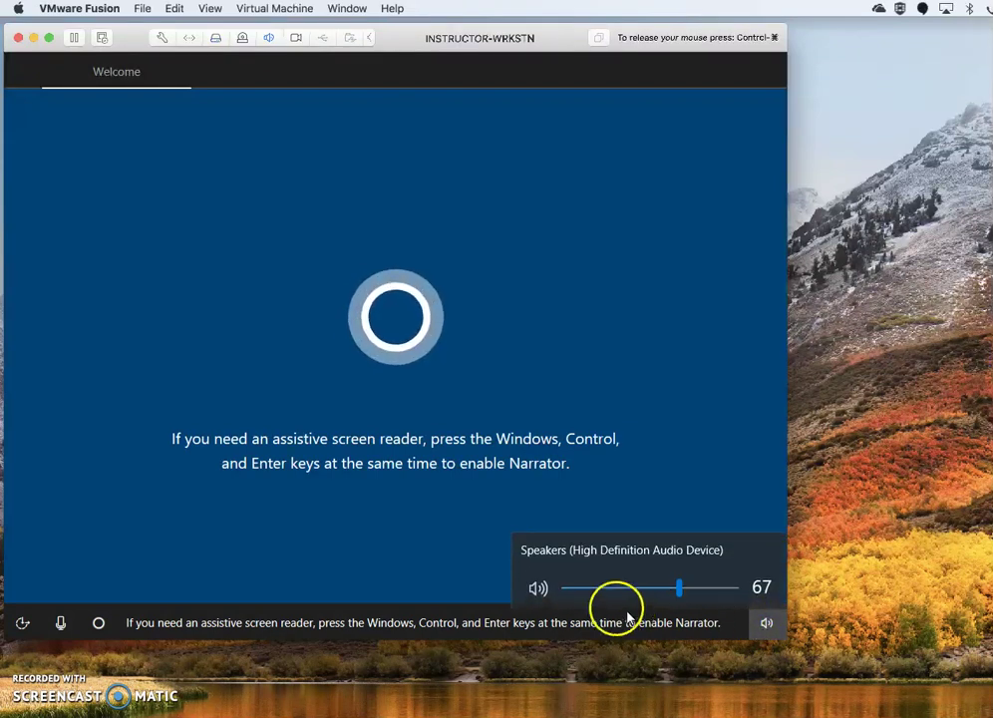
pyautogui.click(535, 588)
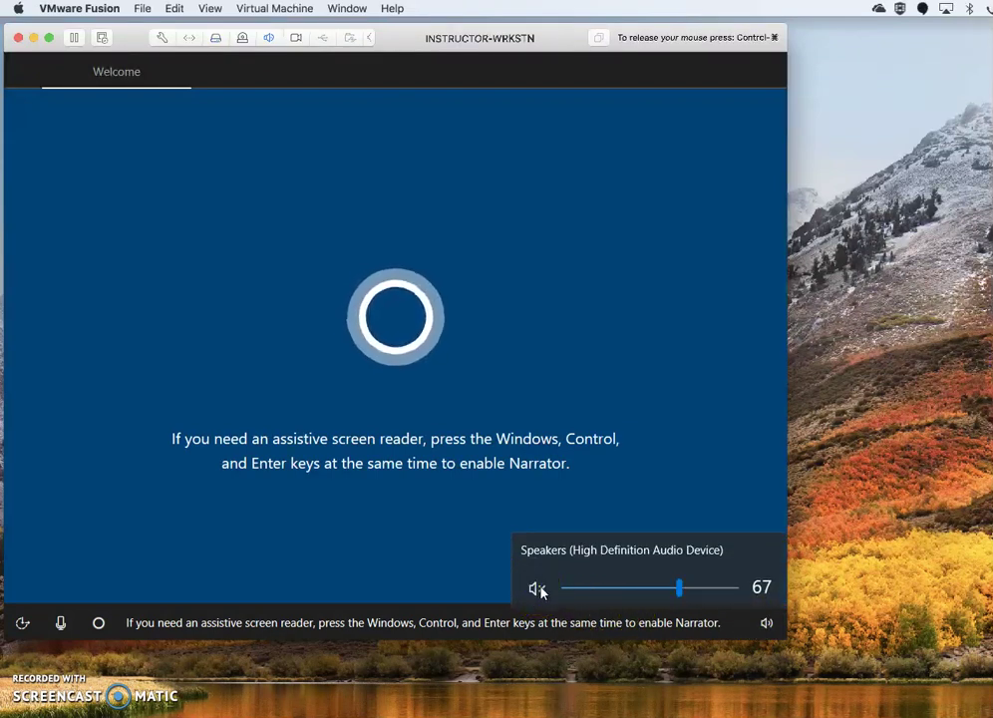
pyautogui.click(66, 628)
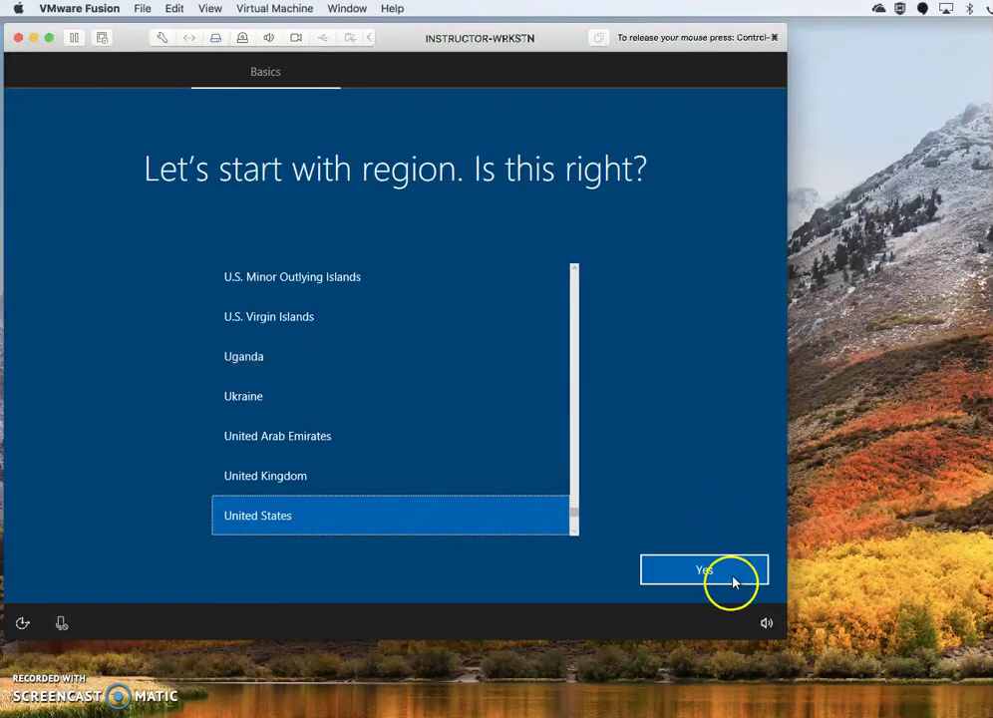
# Confirm the United States region and US keyboard, skipping a second layout and network setup.
pyautogui.click(739, 577)
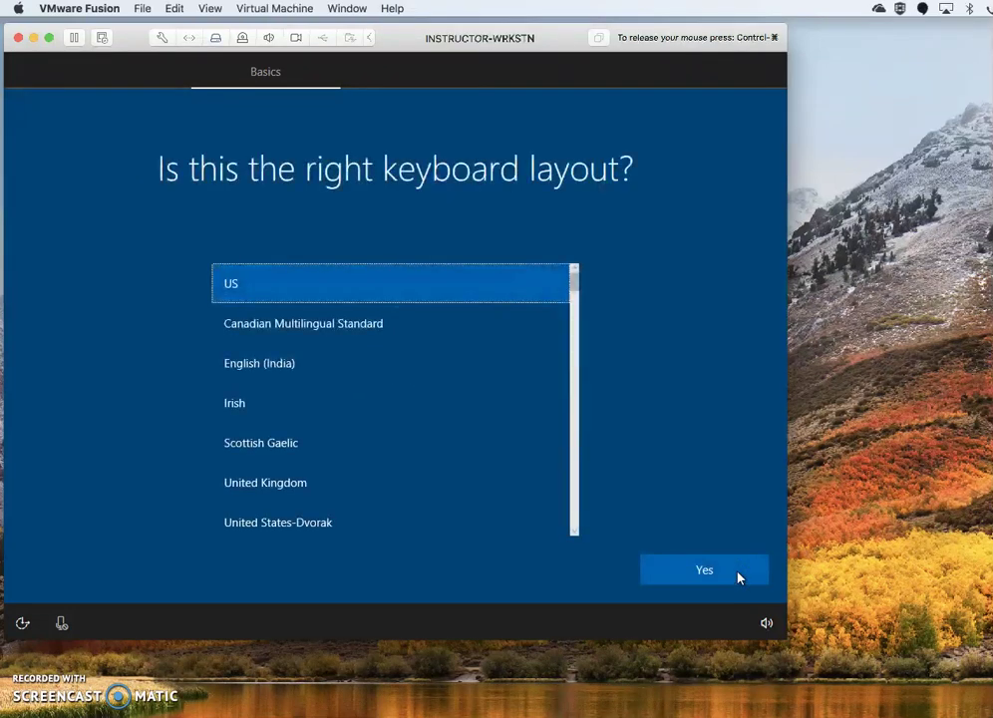
pyautogui.click(743, 578)
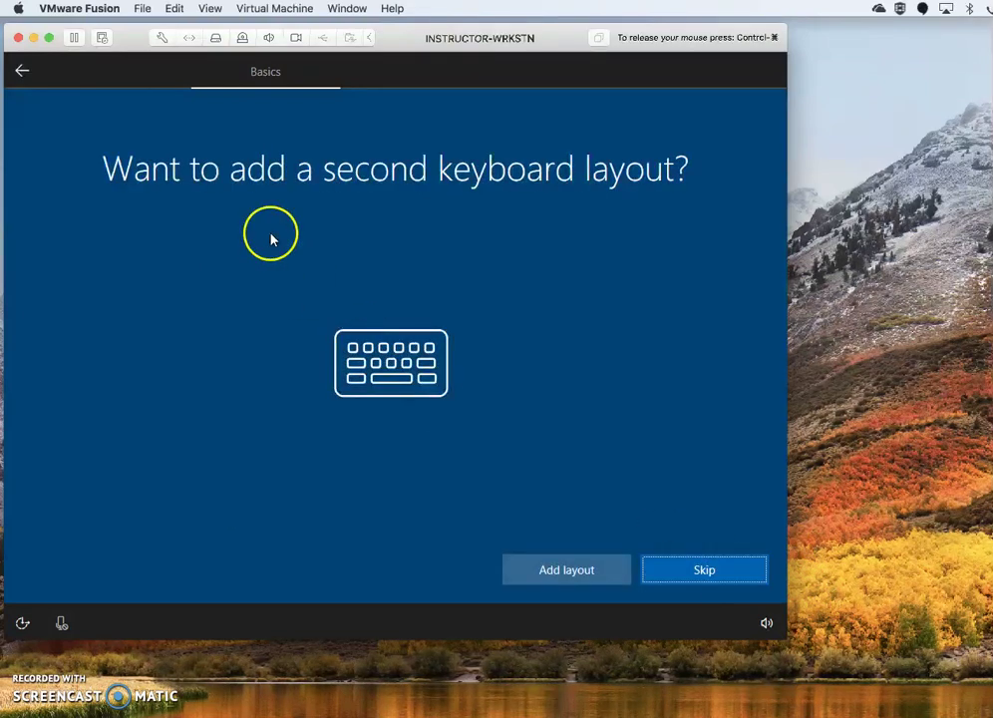
pyautogui.click(745, 575)
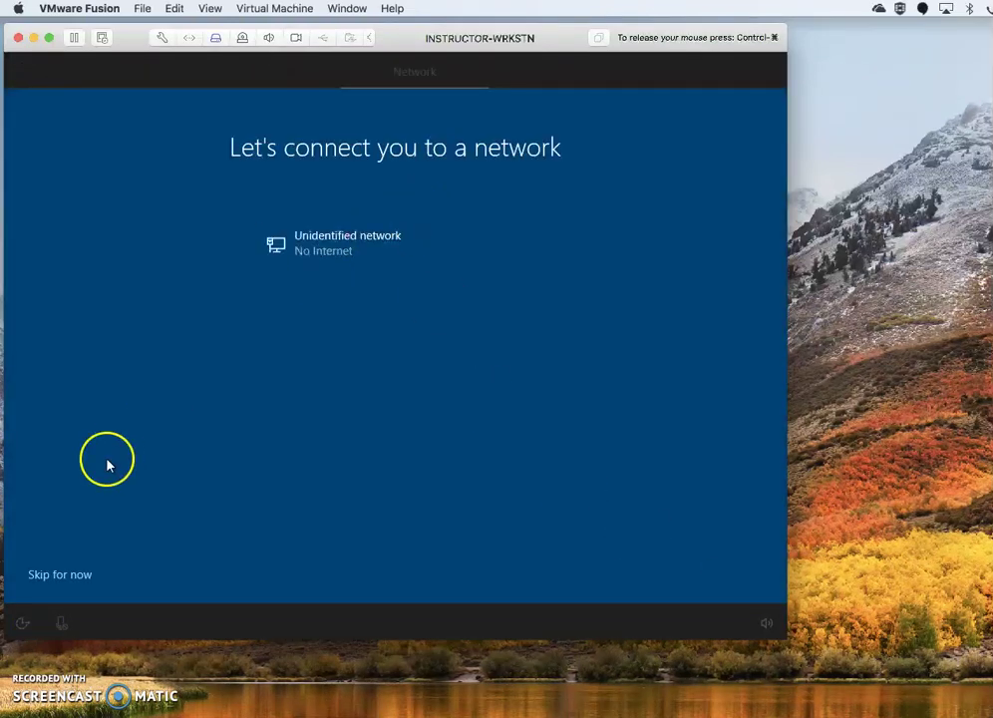
pyautogui.click(78, 578)
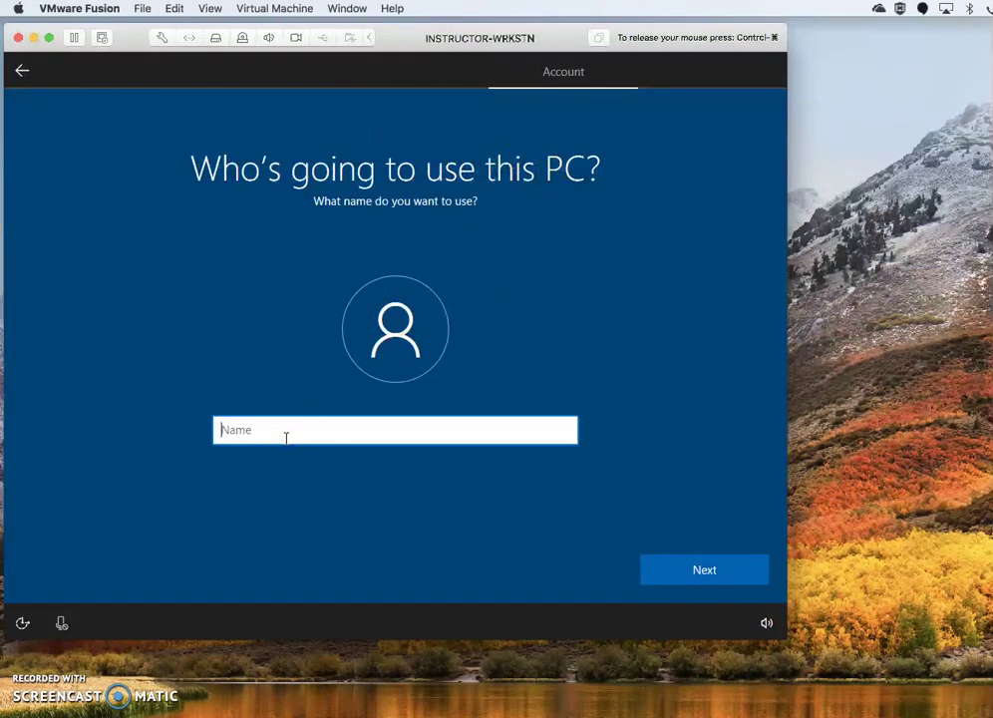
# Enter 'workstation' as the account name in the Name field.
pyautogui.write('wrok')
# Accept the user name and enter the new account password.
pyautogui.click(676, 572)
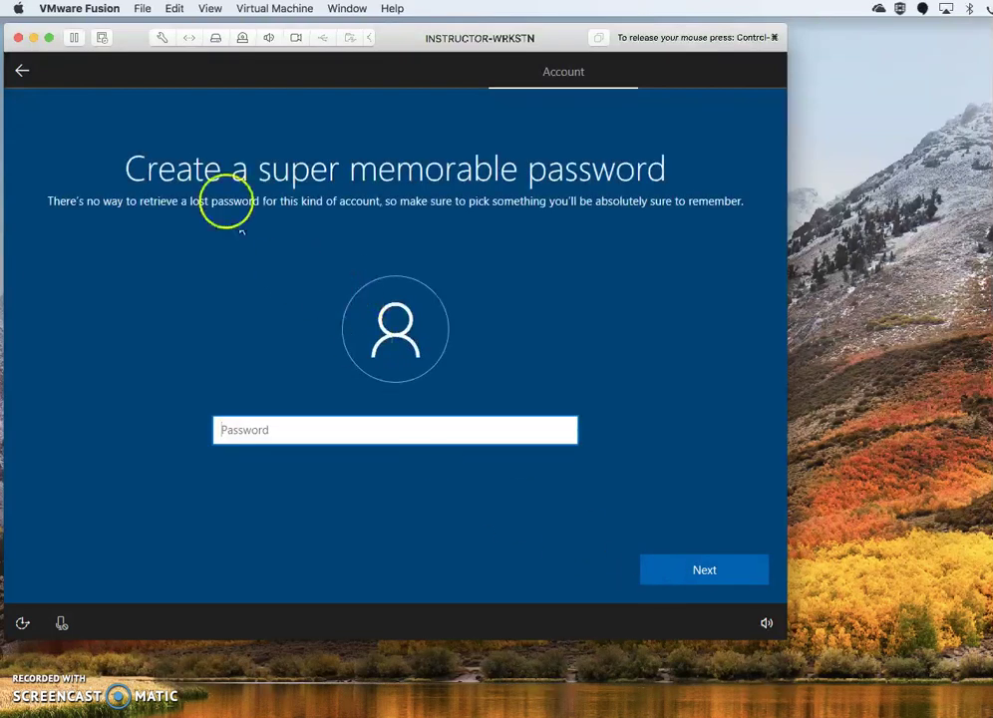
pyautogui.click(276, 428)
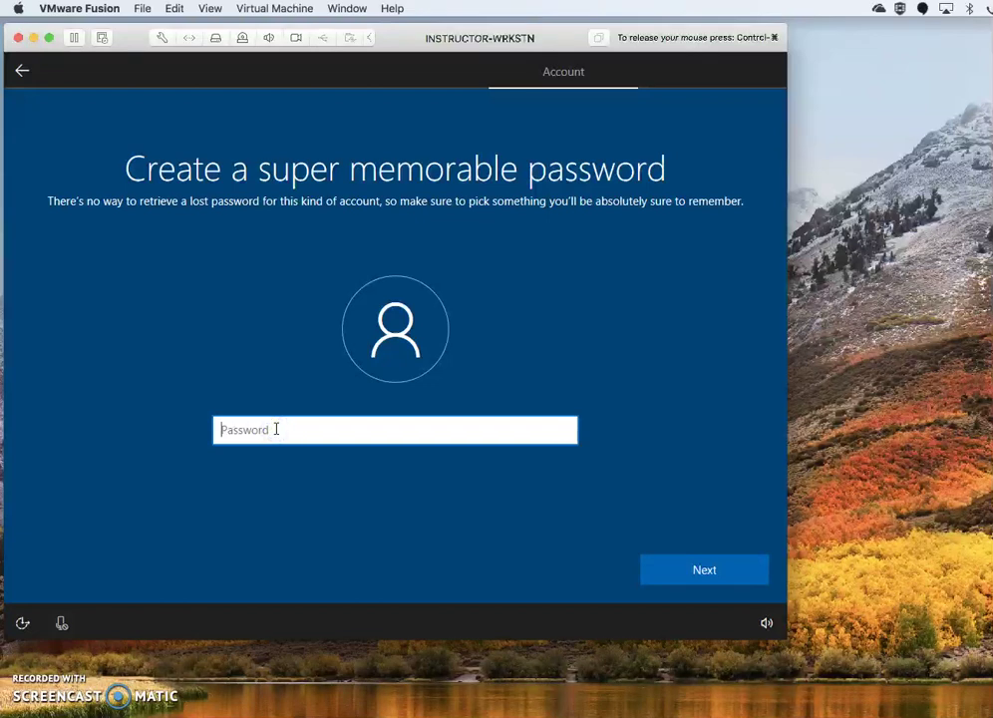
pyautogui.write('•')
pyautogui.press('Tab')
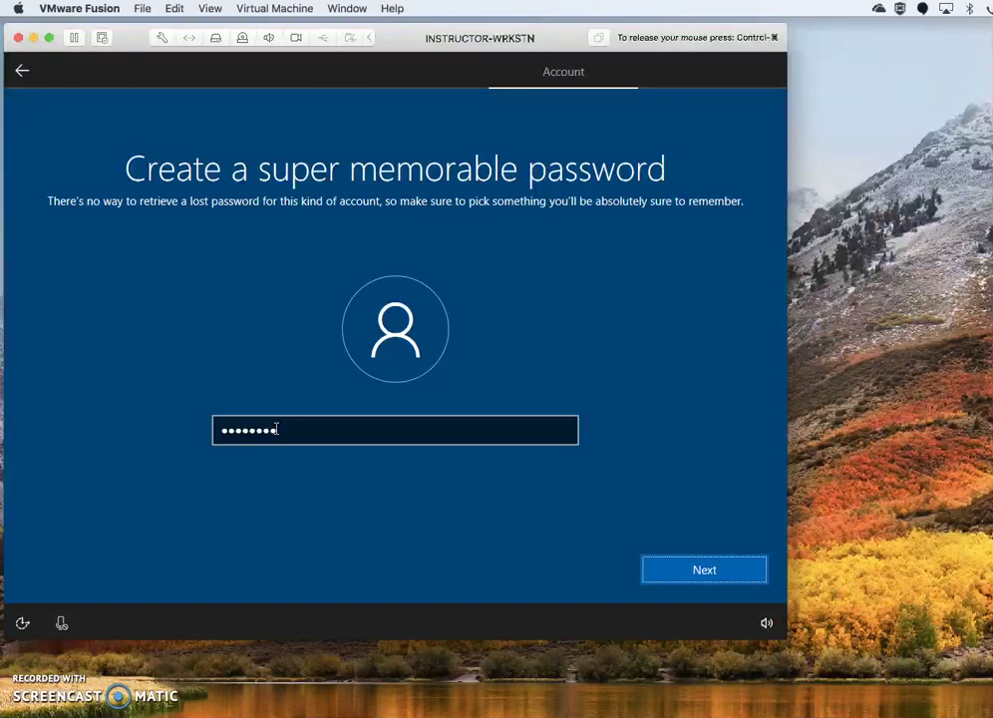
pyautogui.click(687, 570)
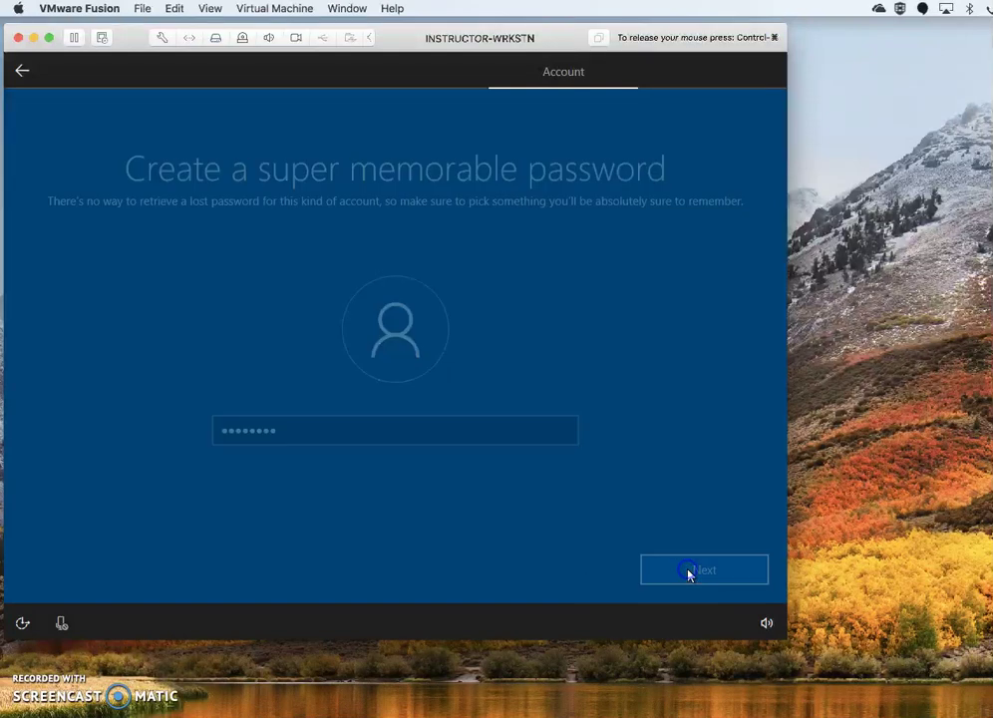
# Re-enter the password to confirm it and add the hint 'Server password'.
pyautogui.click(294, 424)
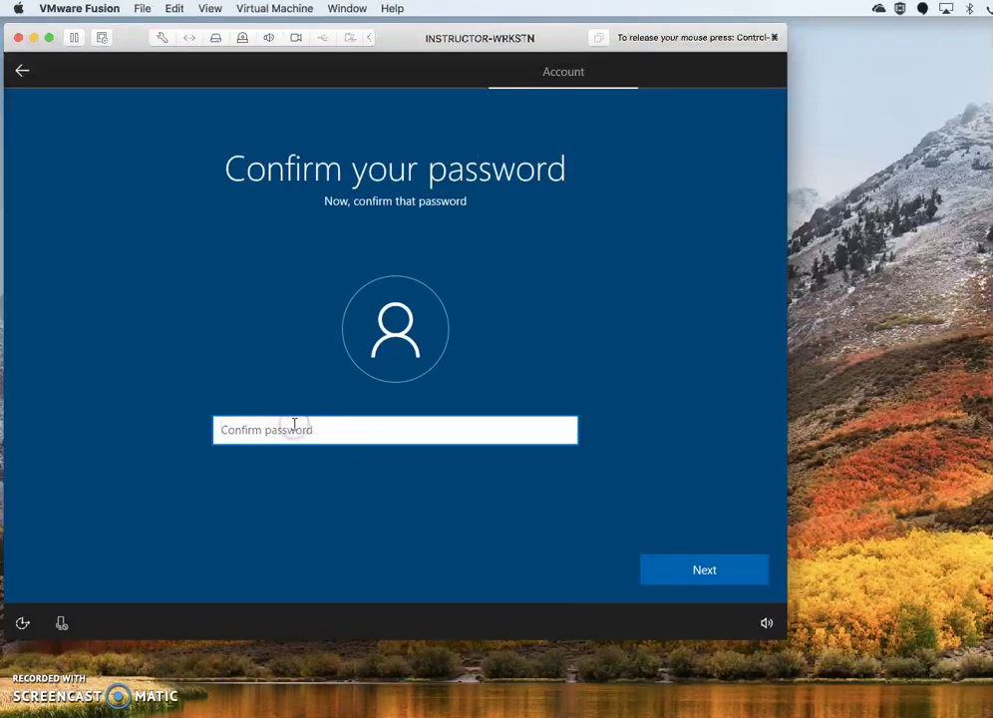
pyautogui.write('p')
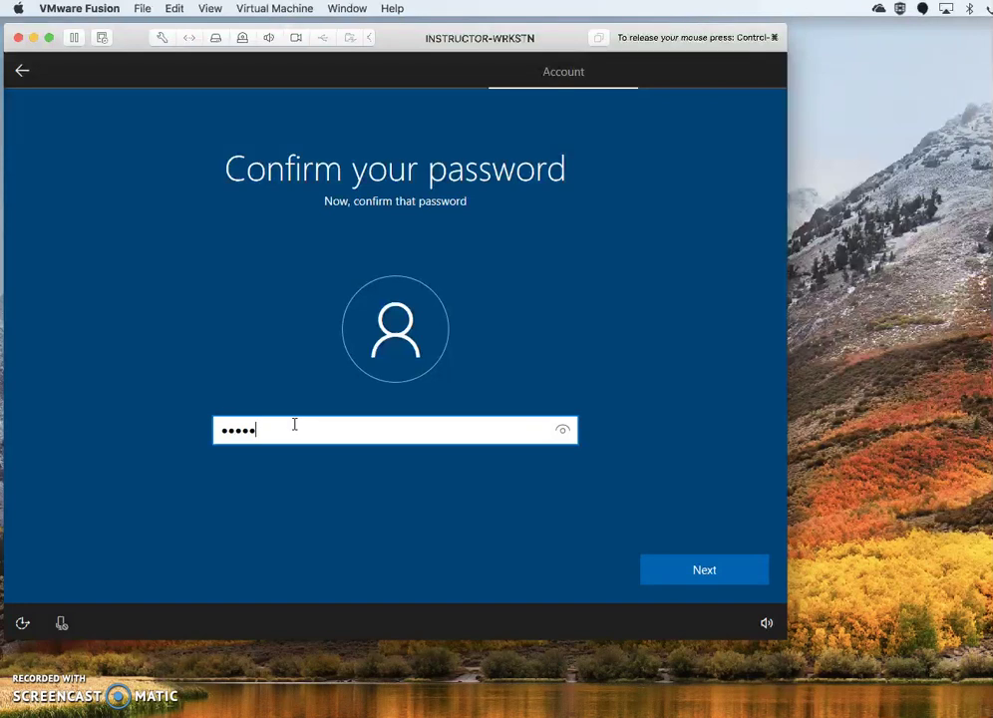
pyautogui.click(695, 569)
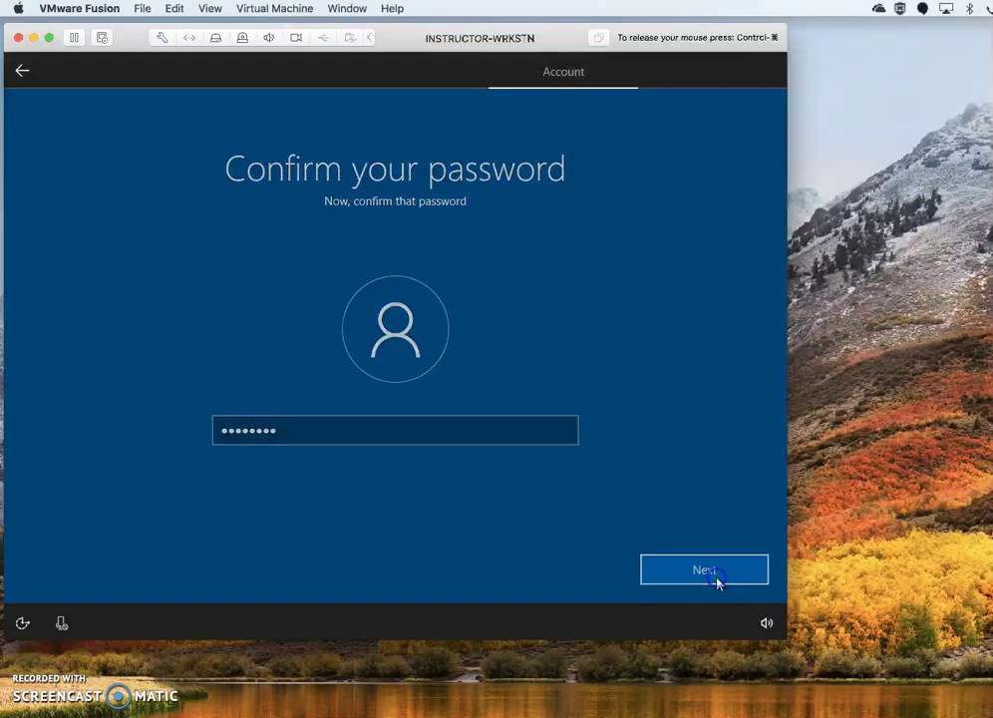
pyautogui.click(294, 429)
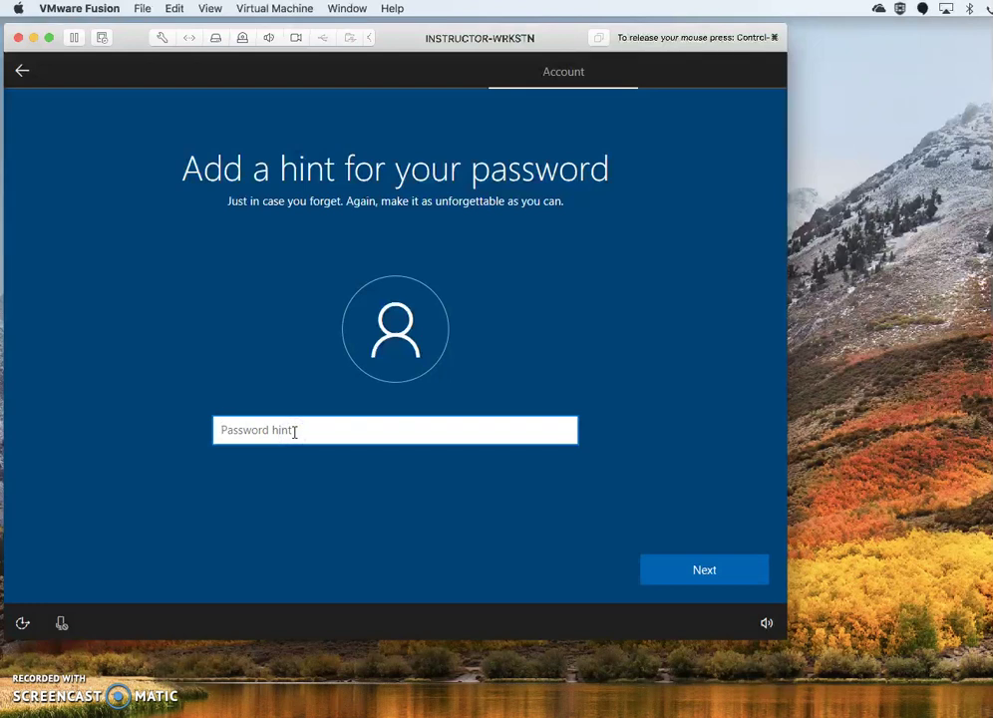
pyautogui.write('Server password')
pyautogui.click(694, 569)
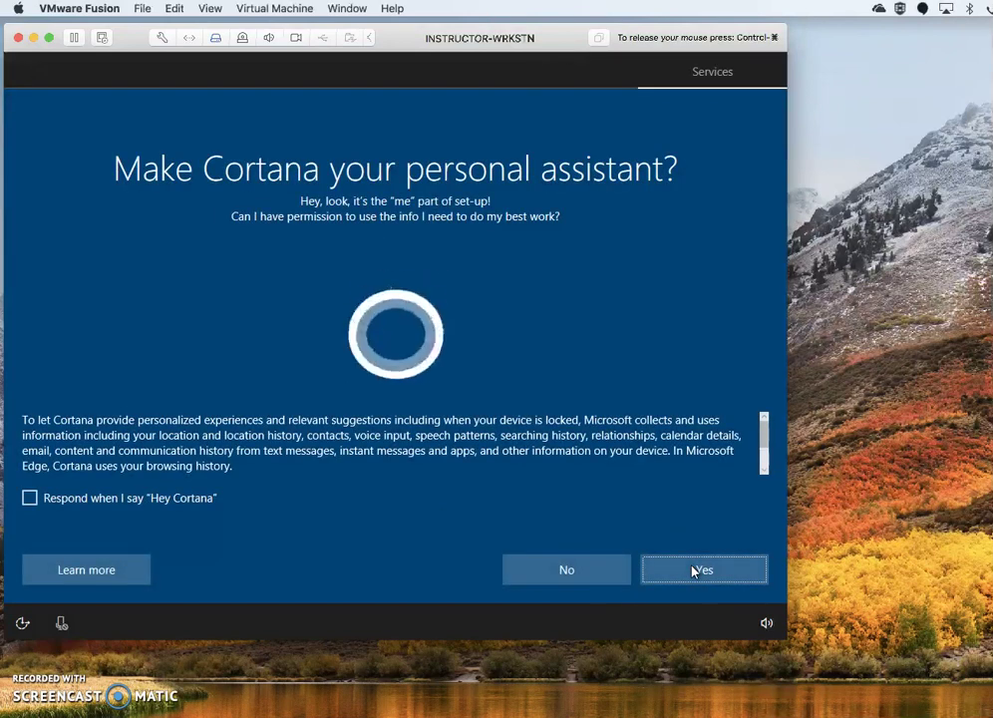
# Answer No on the Cortana personal assistant page.
pyautogui.click(389, 454)
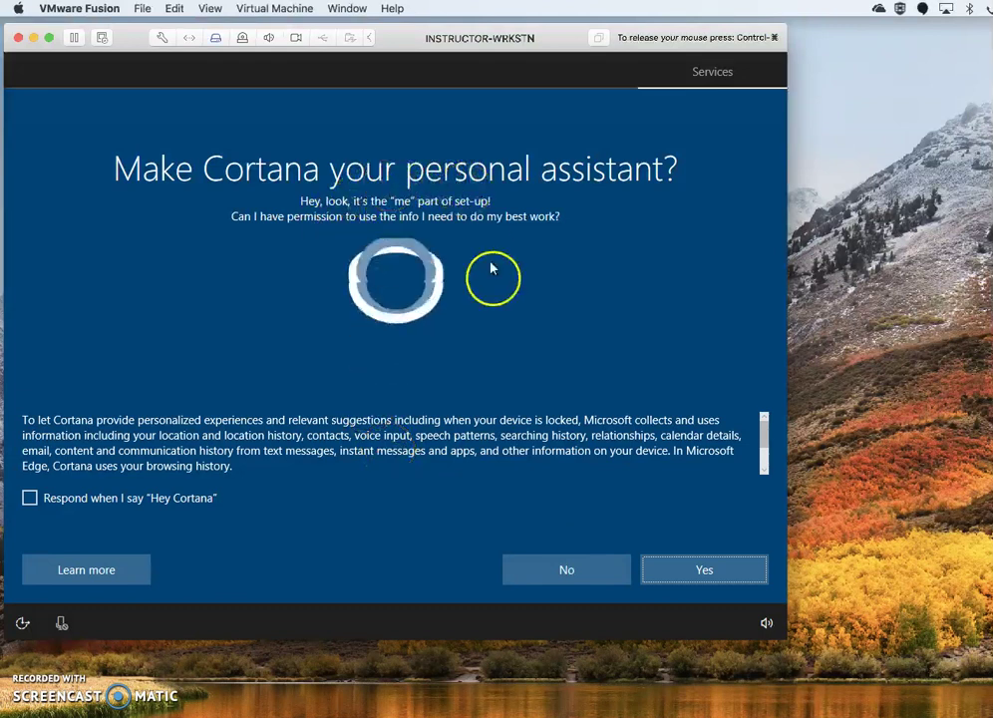
pyautogui.click(568, 569)
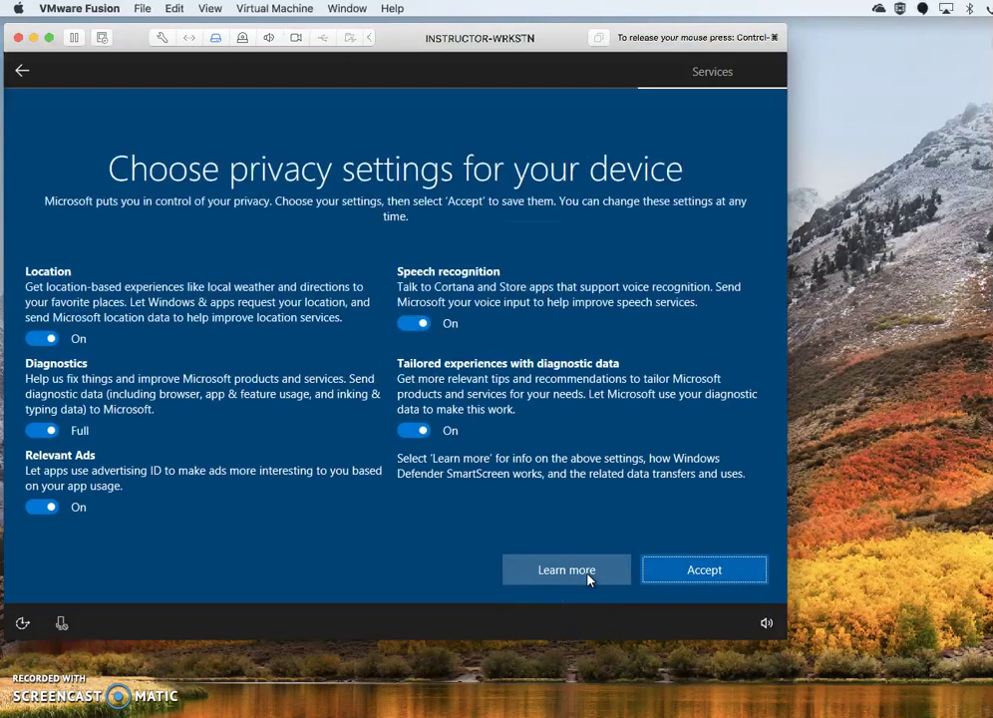
# Switch off location, relevant ads, tailored experiences and speech recognition, set diagnostics to Basic, and accept.
pyautogui.click(42, 338)
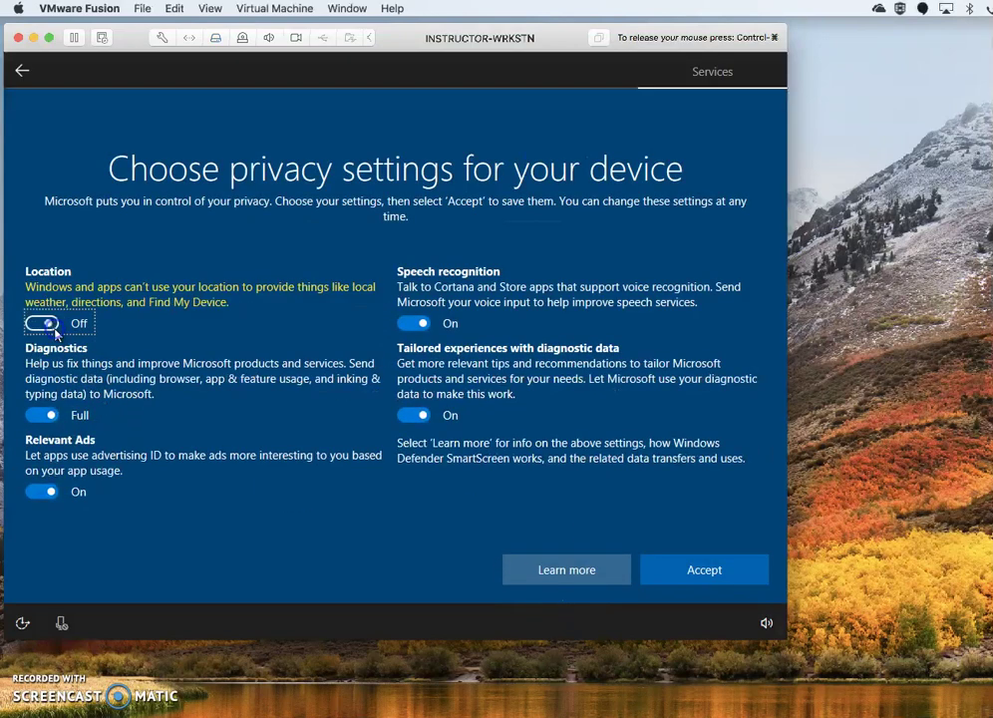
pyautogui.click(46, 414)
pyautogui.click(38, 492)
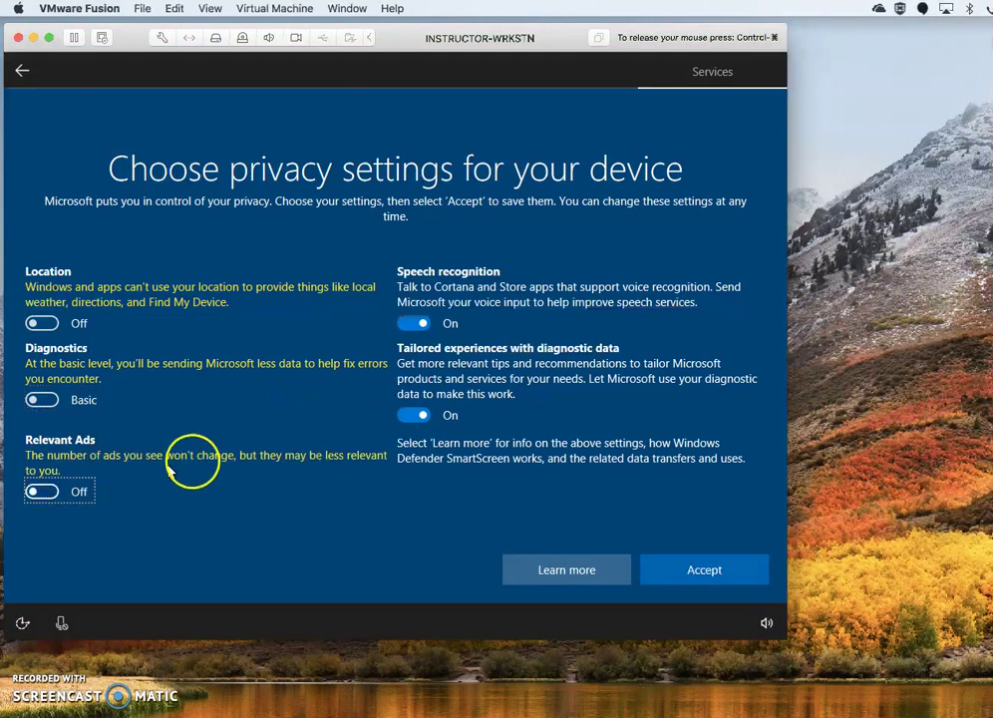
pyautogui.click(415, 418)
pyautogui.click(415, 321)
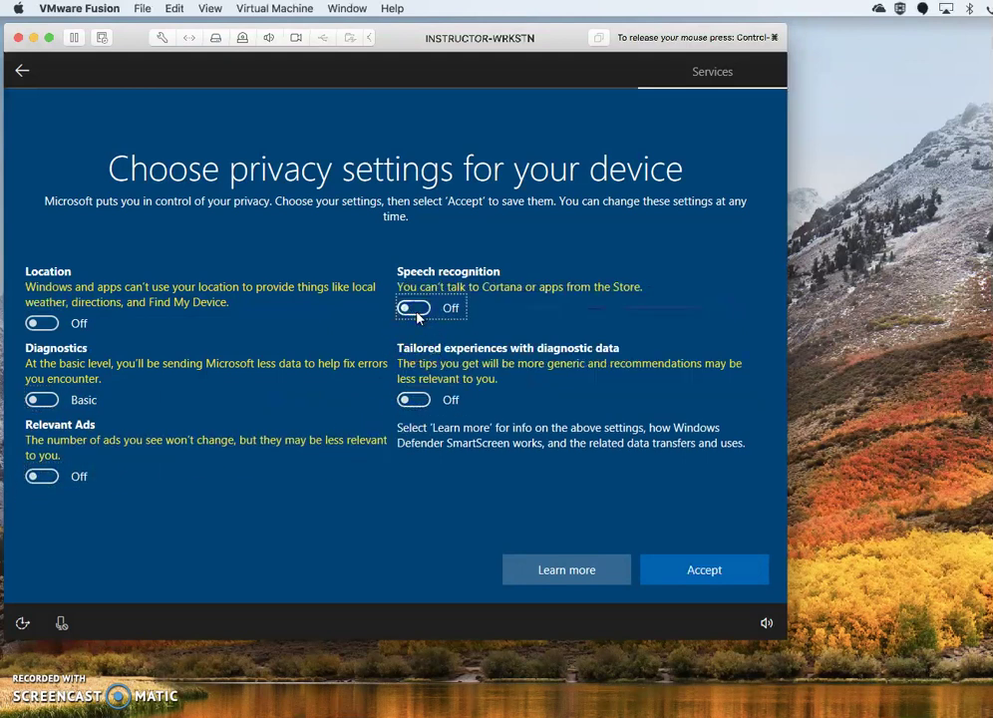
pyautogui.click(715, 578)
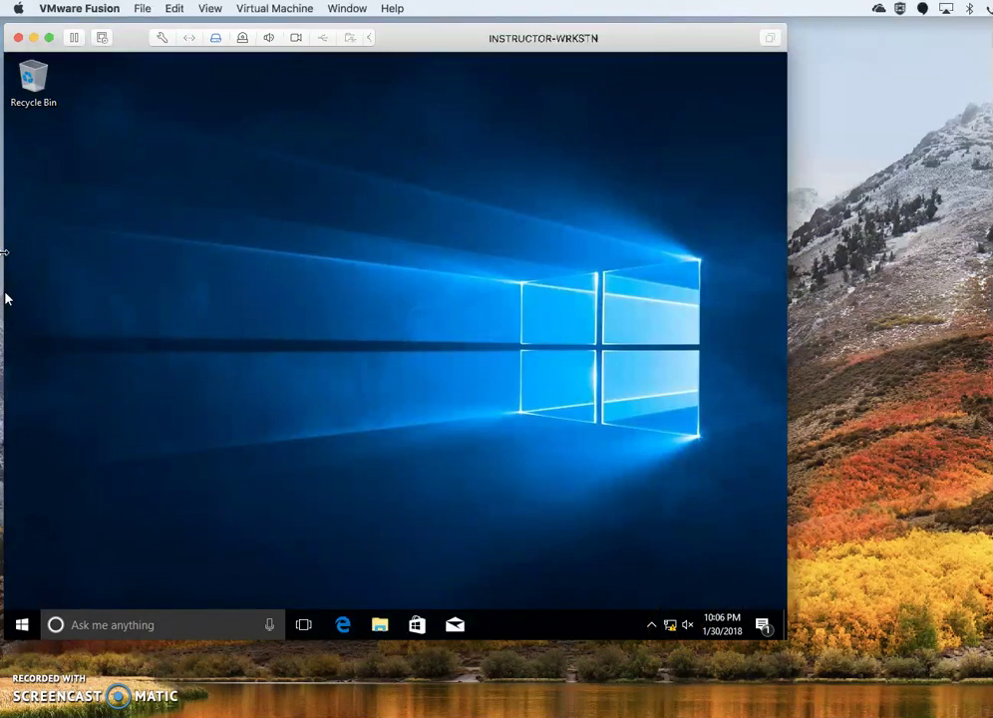
# Once the Windows 10 desktop appears, let the VM capture the mouse.
pyautogui.click(25, 603)
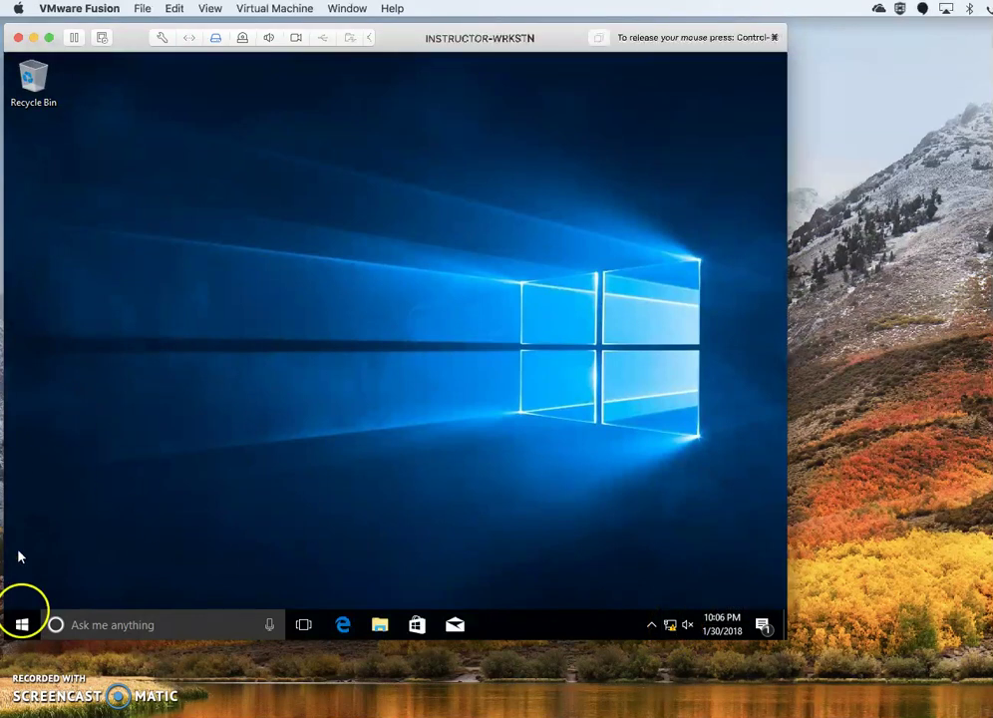
# Show the System About page from the Start quick-link menu, then launch File Explorer.
pyautogui.rightClick(22, 626)
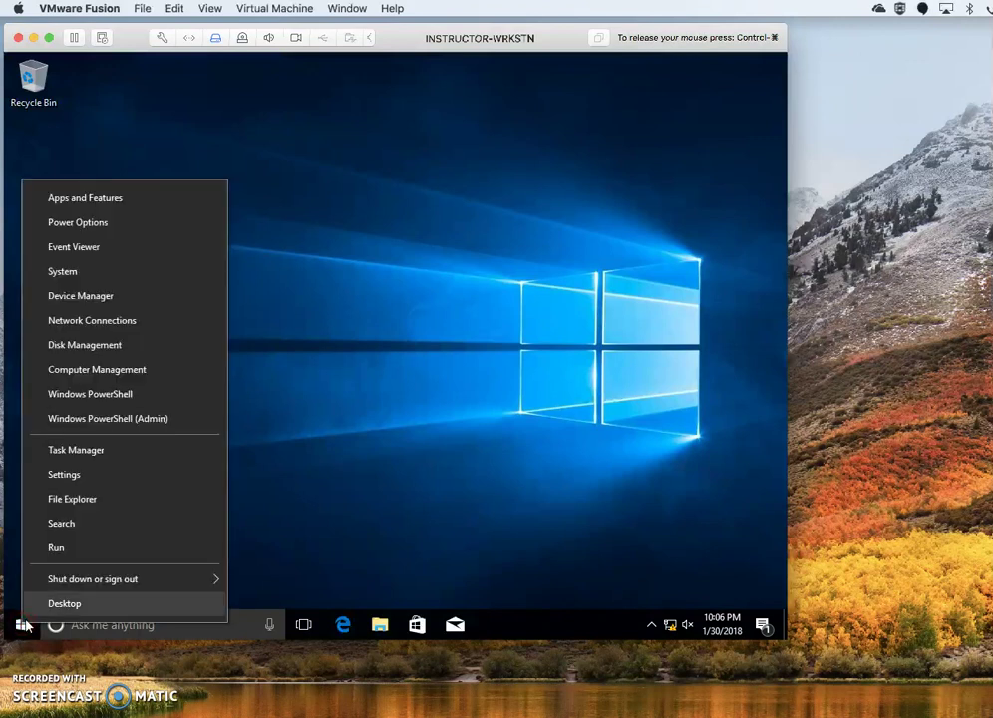
pyautogui.click(283, 493)
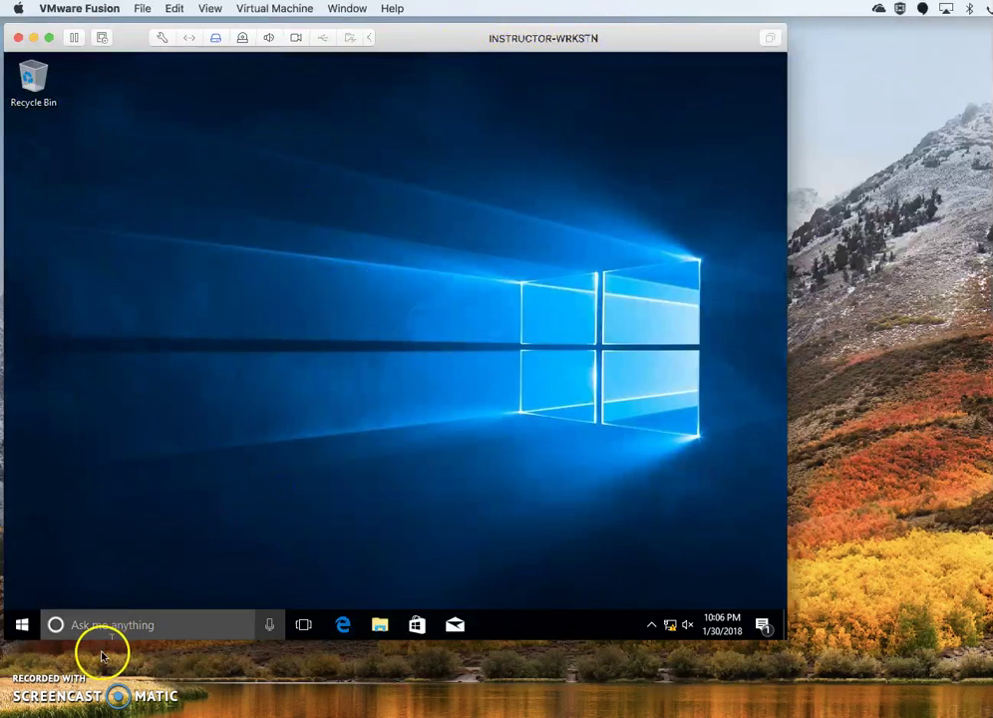
pyautogui.rightClick(19, 626)
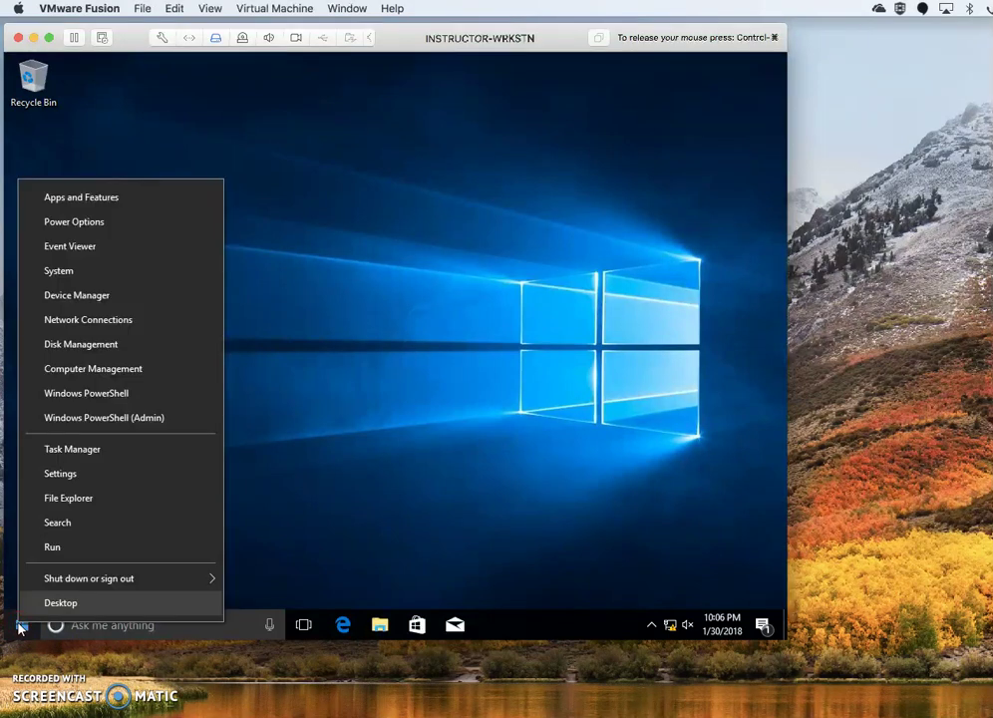
pyautogui.click(69, 270)
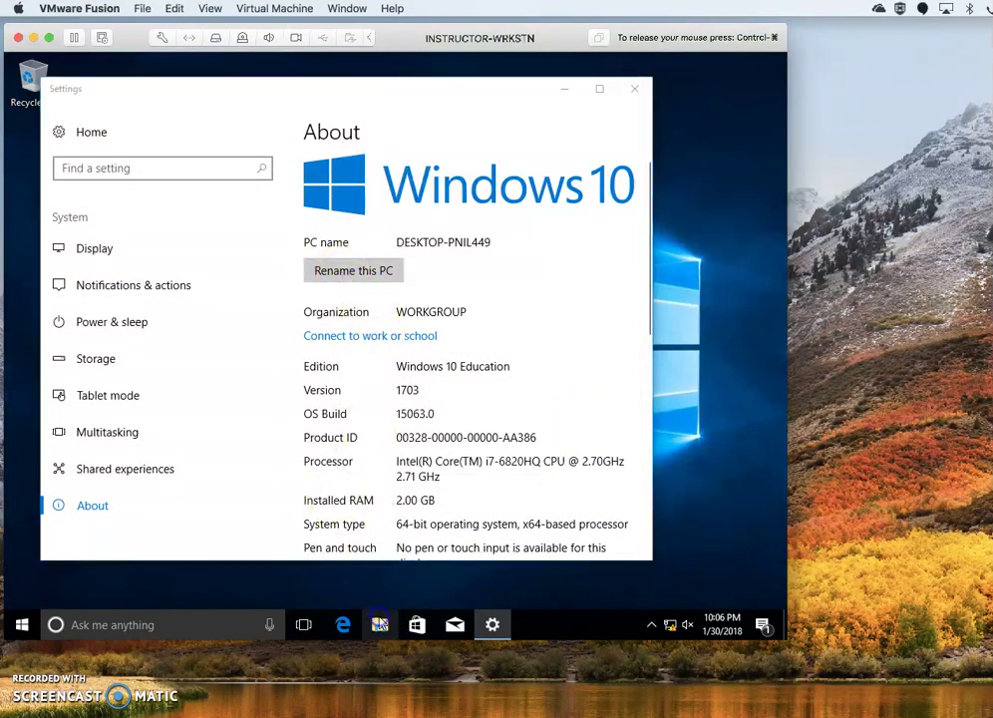
pyautogui.click(380, 624)
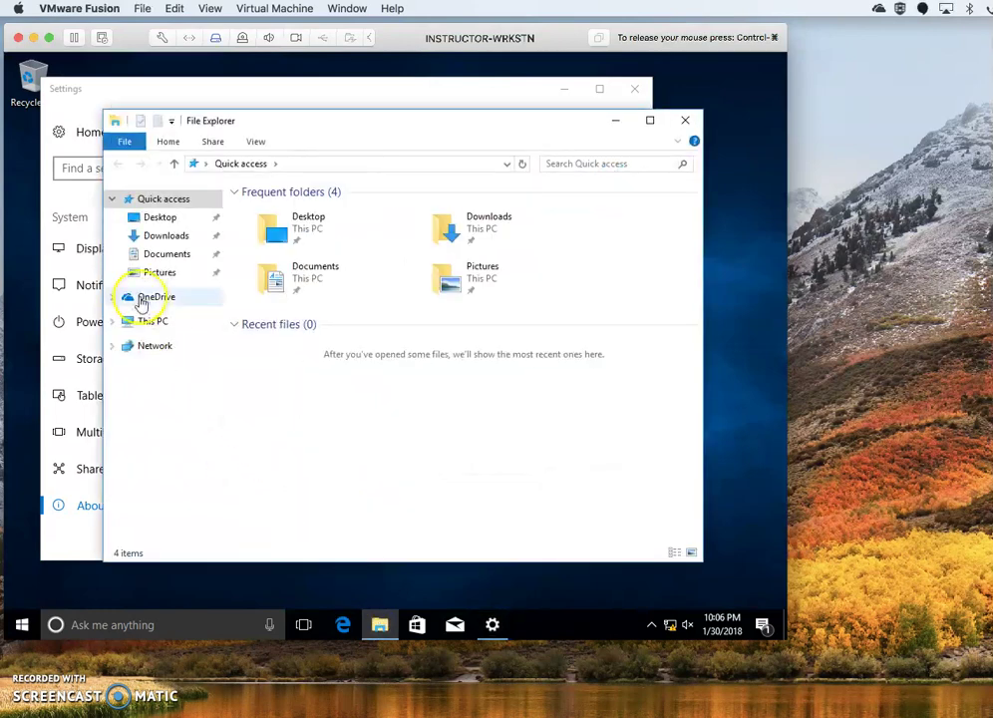
# Open the Properties of This PC in File Explorer.
pyautogui.click(152, 322)
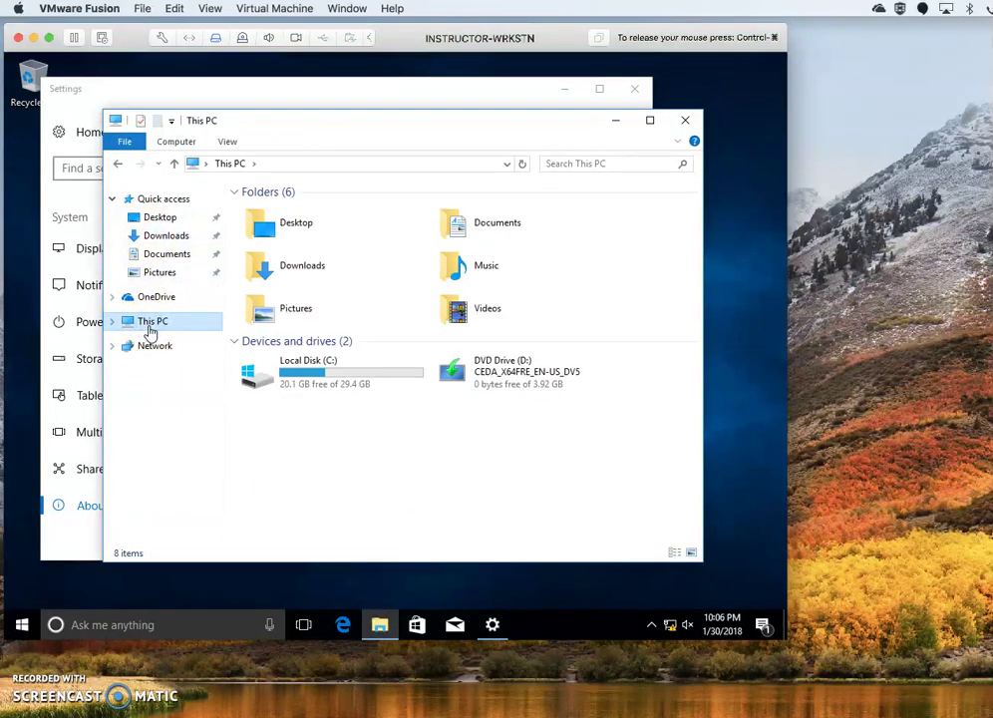
pyautogui.rightClick(149, 329)
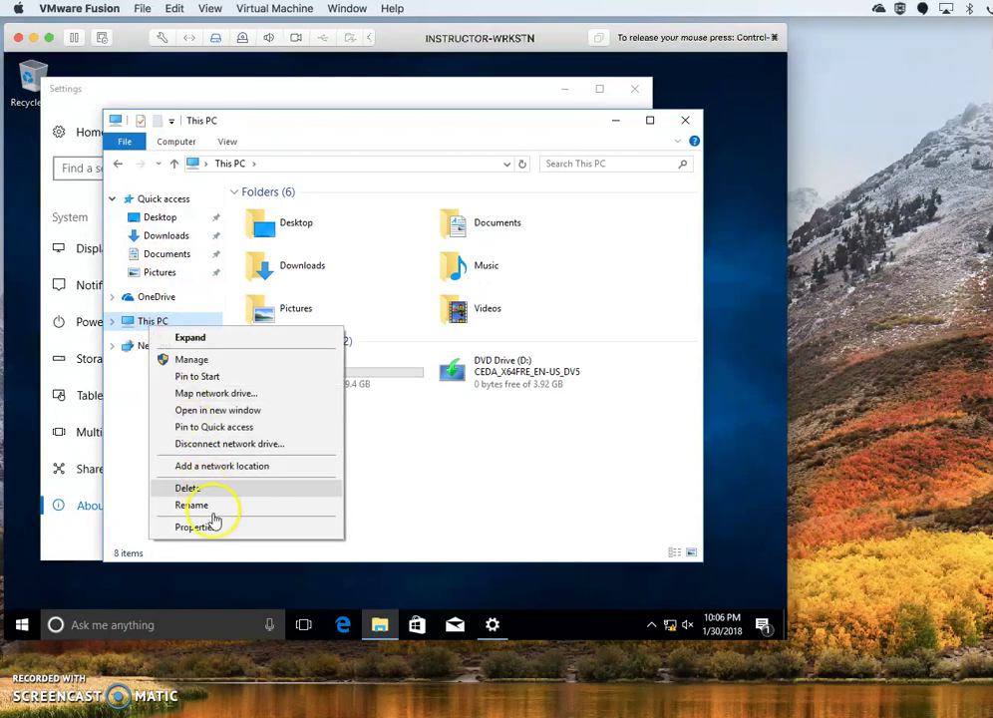
pyautogui.click(212, 531)
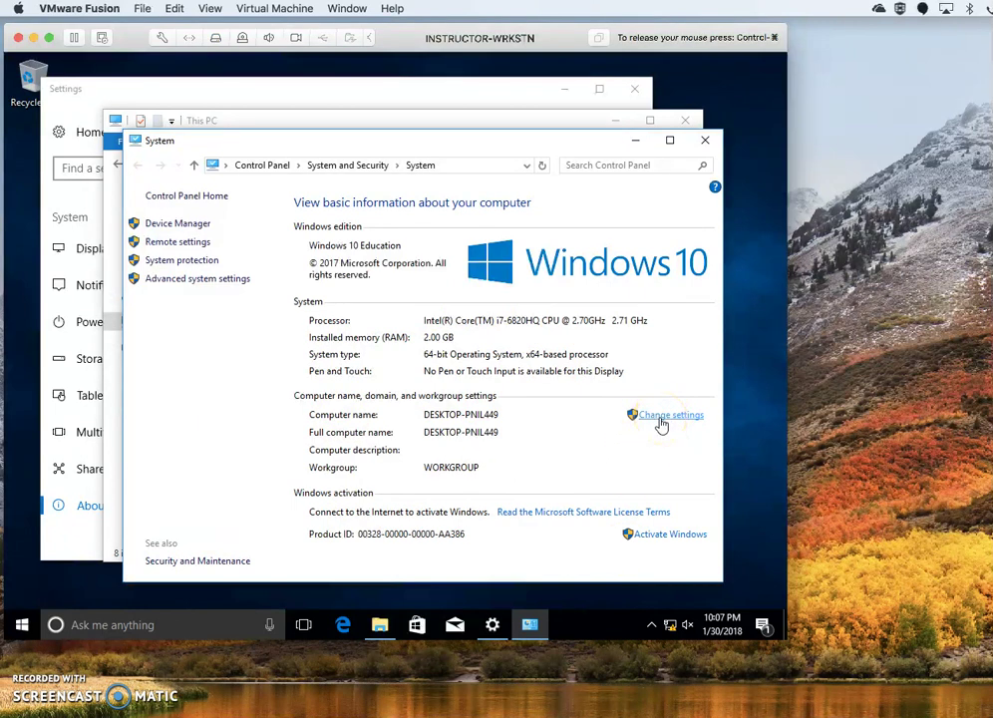
# Look over the Settings About page for DESKTOP-PNIL449 and start Rename this PC.
pyautogui.click(440, 100)
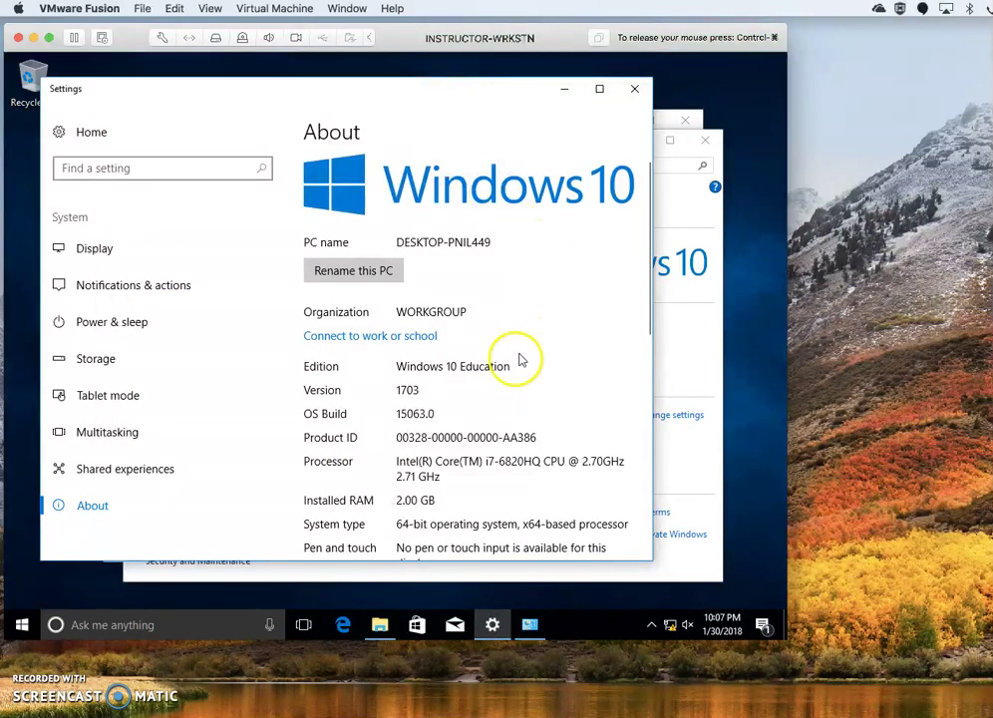
pyautogui.scroll(-5, 516, 366)
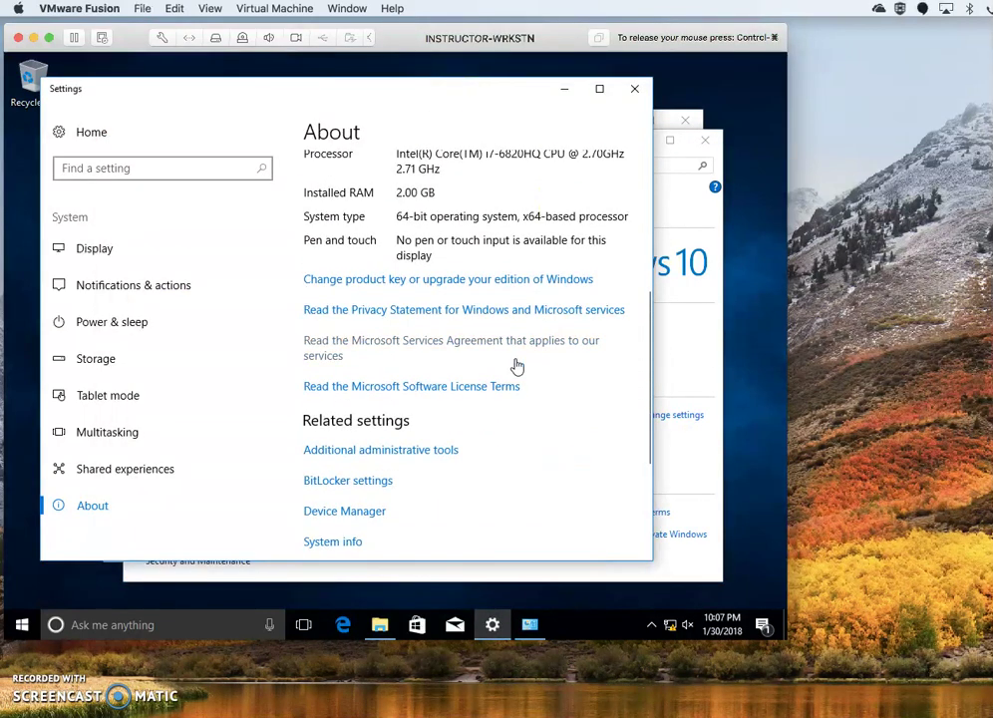
pyautogui.scroll(-4, 517, 366)
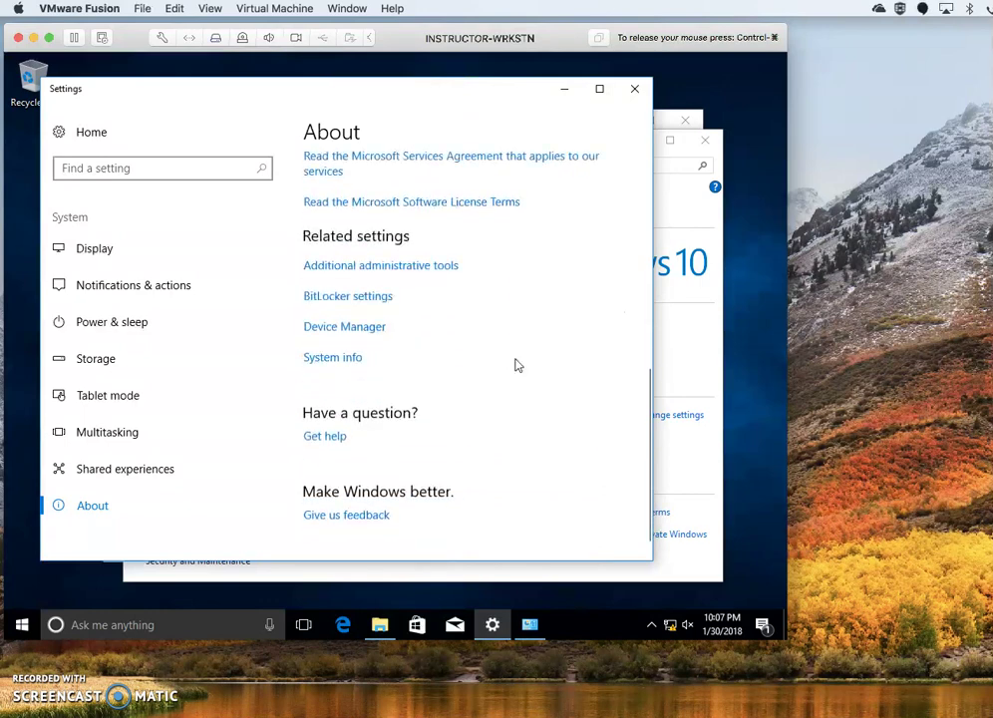
pyautogui.scroll(5, 516, 366)
pyautogui.scroll(3, 516, 366)
pyautogui.click(353, 273)
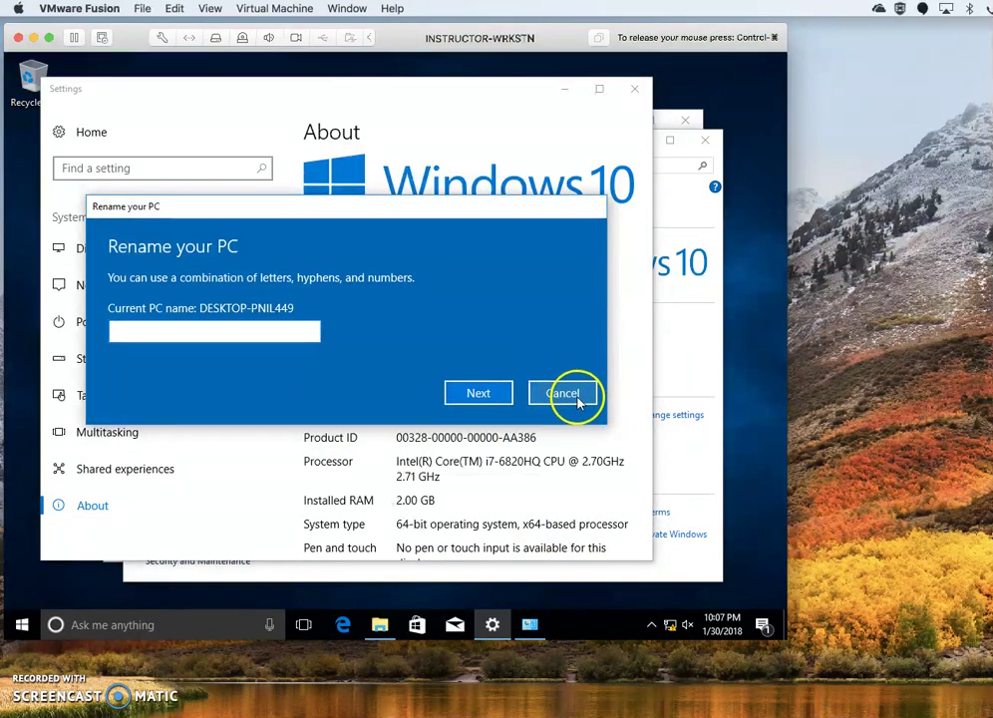
# Check the computer name settings from Control Panel System, cancel them, and close that window.
pyautogui.click(700, 483)
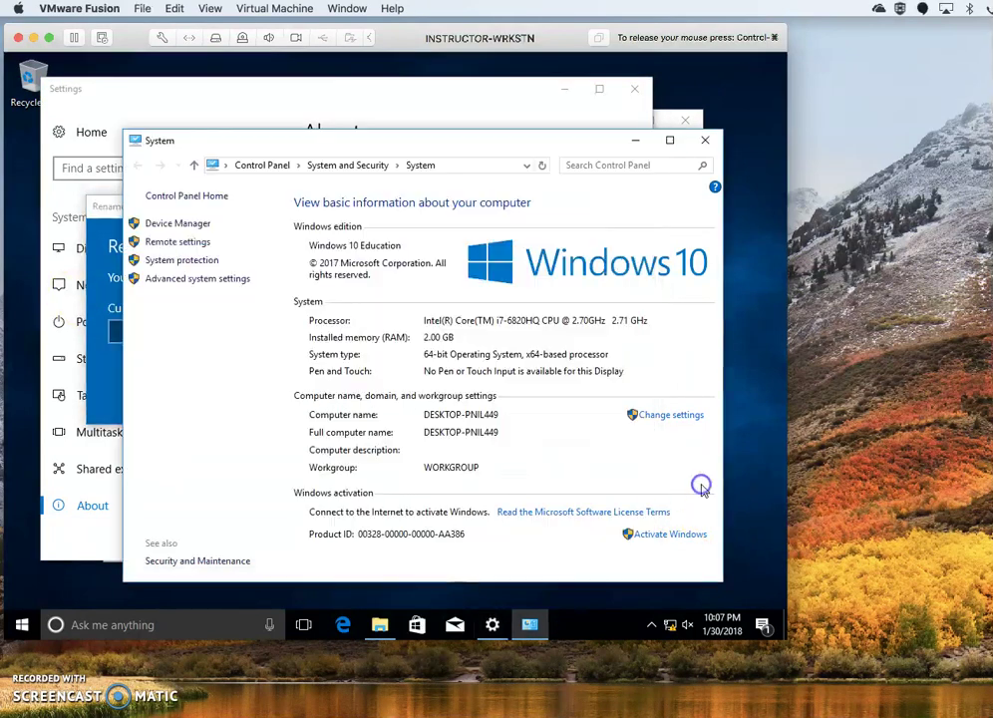
pyautogui.click(653, 416)
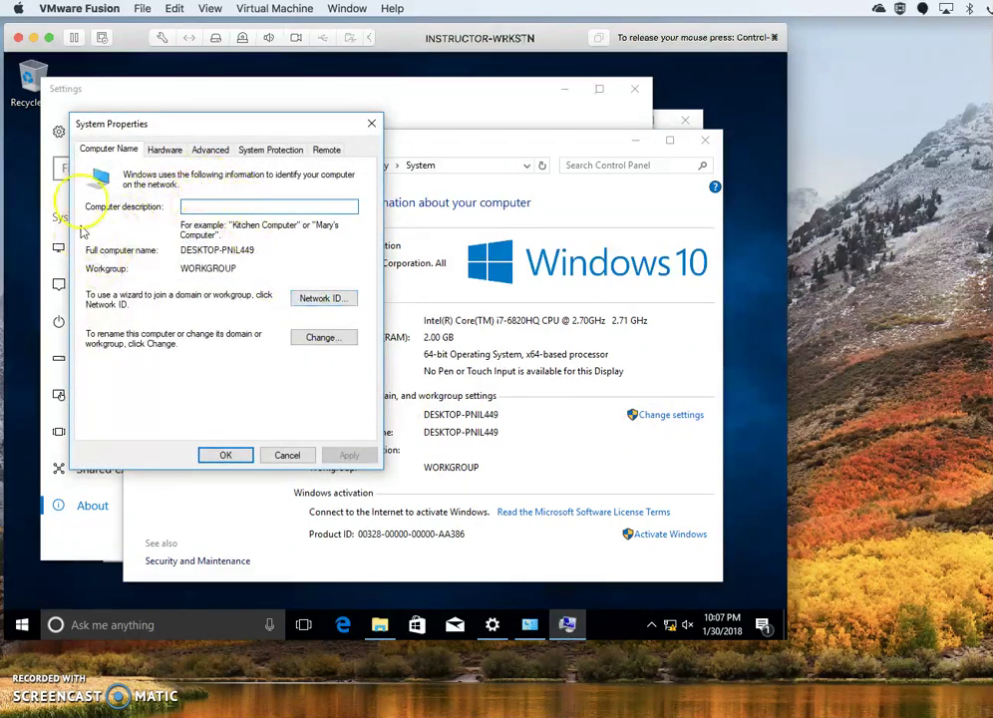
pyautogui.click(289, 457)
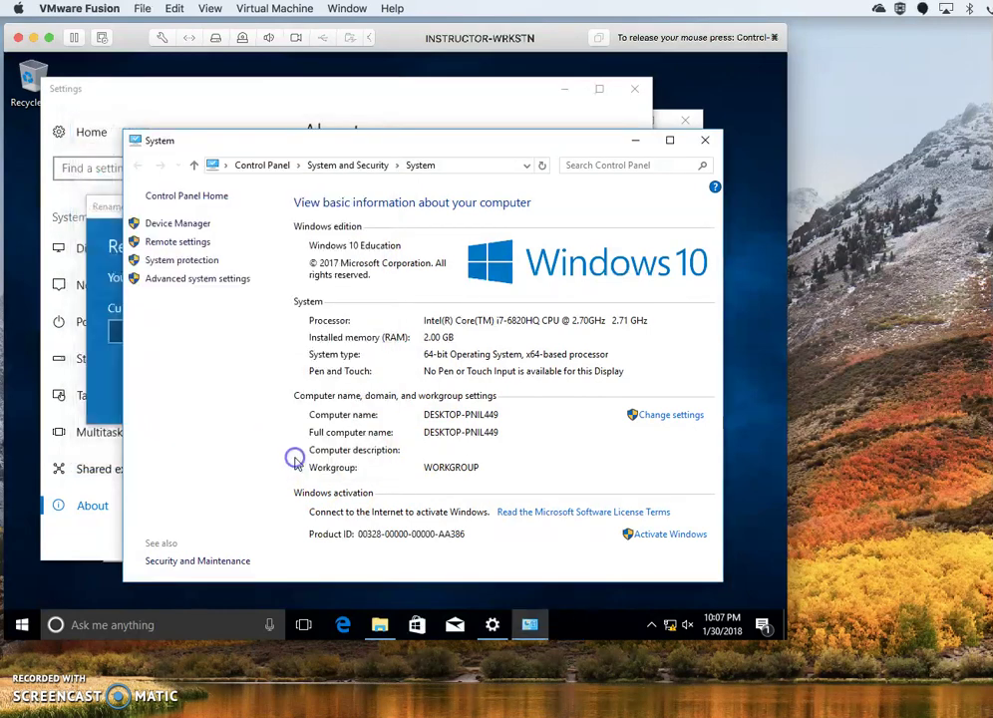
pyautogui.click(705, 142)
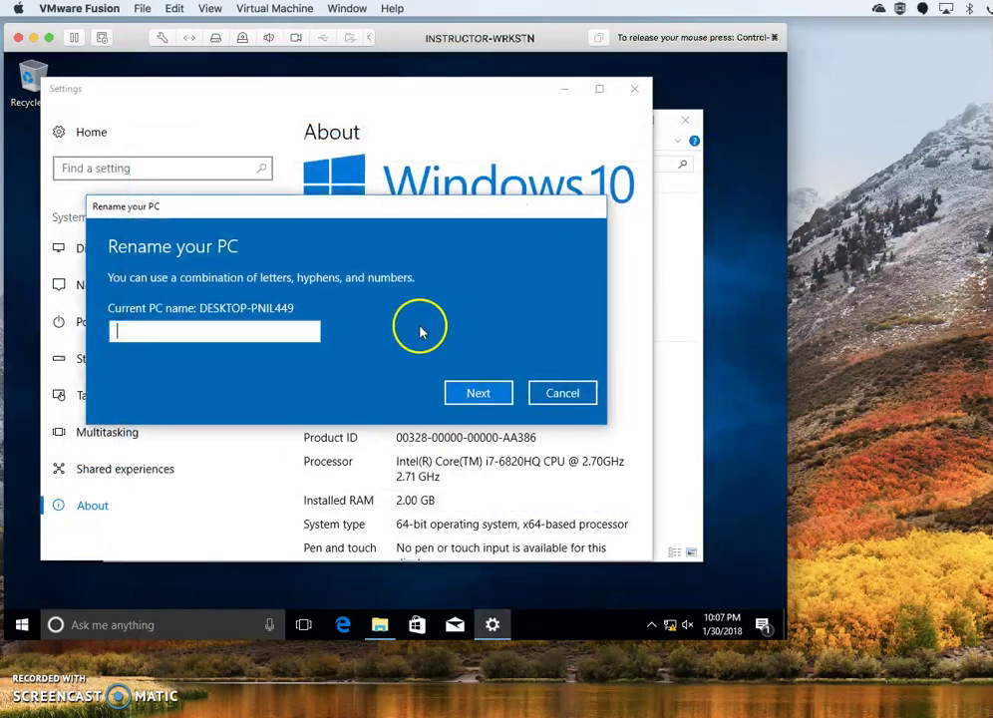
# Enter INSTRUCTOR-WRKN as the new PC name and submit it.
pyautogui.click(272, 329)
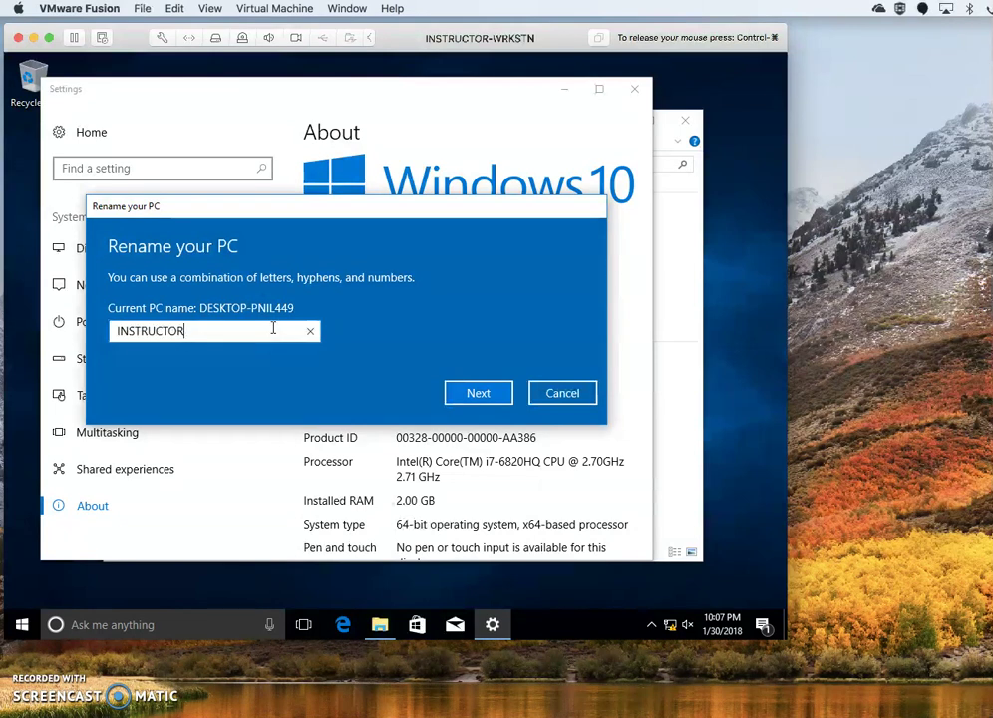
pyautogui.write('WR')
pyautogui.write('S')
pyautogui.write('T')
pyautogui.press('BackSpace')
pyautogui.press('BackSpace')
pyautogui.write('KN')
pyautogui.press('Left')
pyautogui.press('Left')
pyautogui.press('Left')
pyautogui.press('Left')
pyautogui.press('Left')
pyautogui.press('Left')
pyautogui.press('Left')
pyautogui.press('Left')
pyautogui.press('Left')
pyautogui.press('Left')
pyautogui.press('Left')
pyautogui.press('Left')
pyautogui.press('Left')
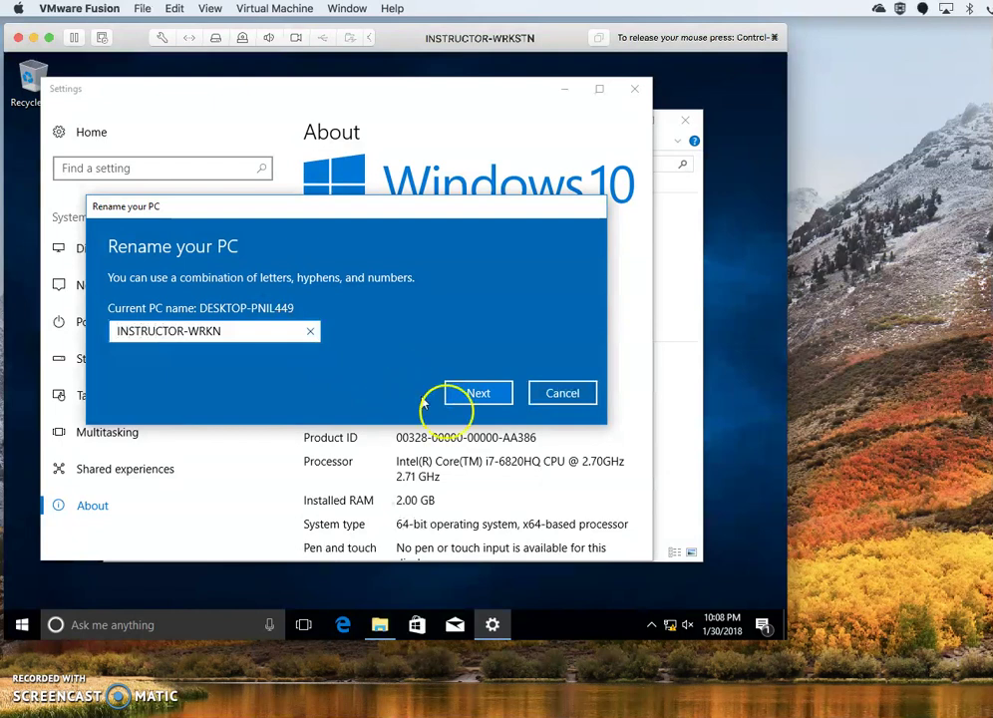
pyautogui.click(479, 394)
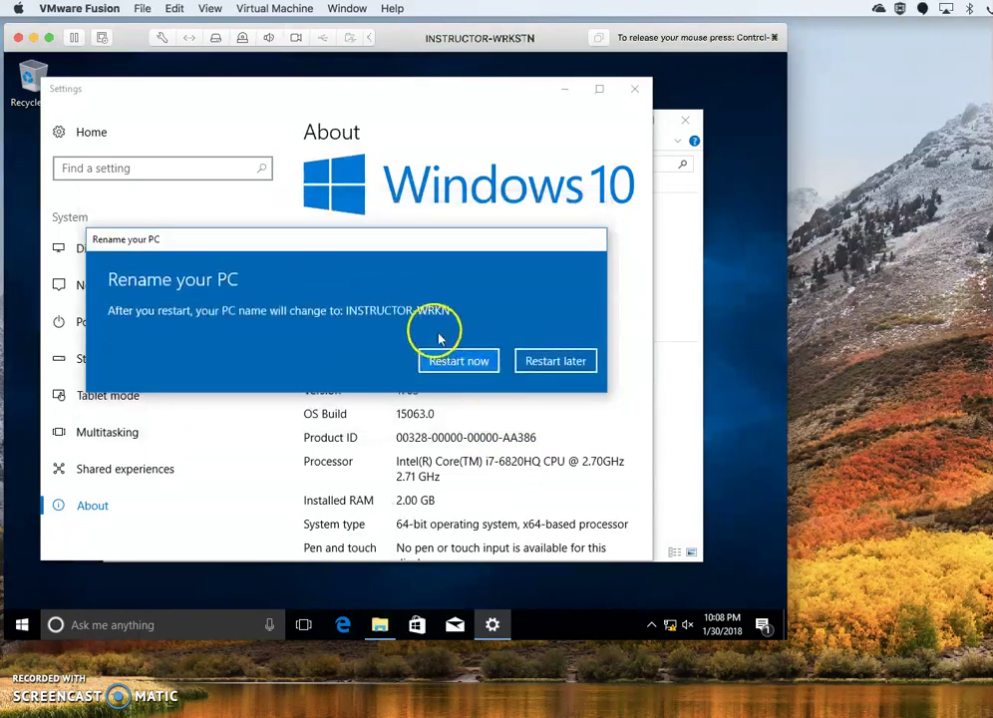
# Choose to restart later, then close Settings and File Explorer.
pyautogui.click(556, 361)
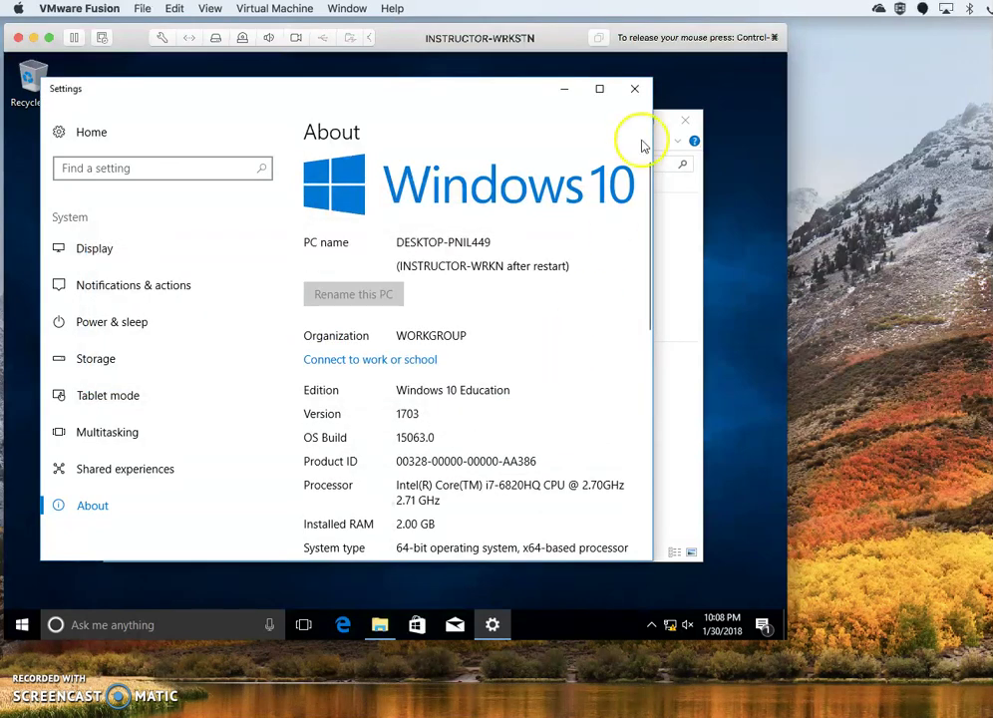
pyautogui.click(635, 91)
pyautogui.click(687, 117)
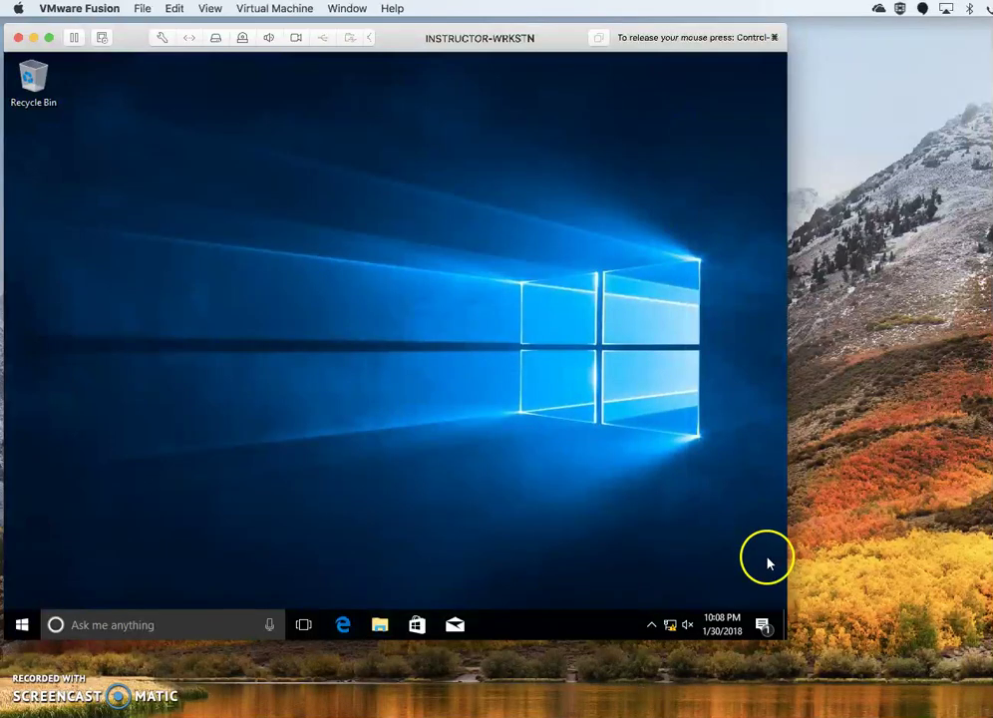
# Reach the Network Connections list through the network tray icon's Network and Sharing Center.
pyautogui.moveTo(669, 625)
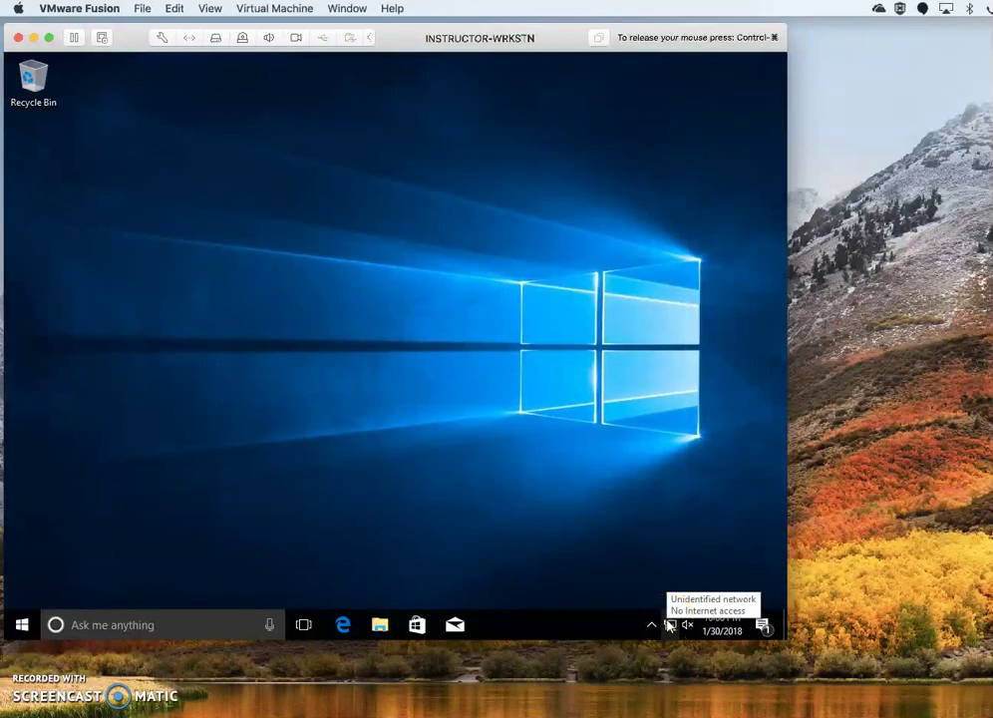
pyautogui.rightClick(669, 625)
pyautogui.click(636, 533)
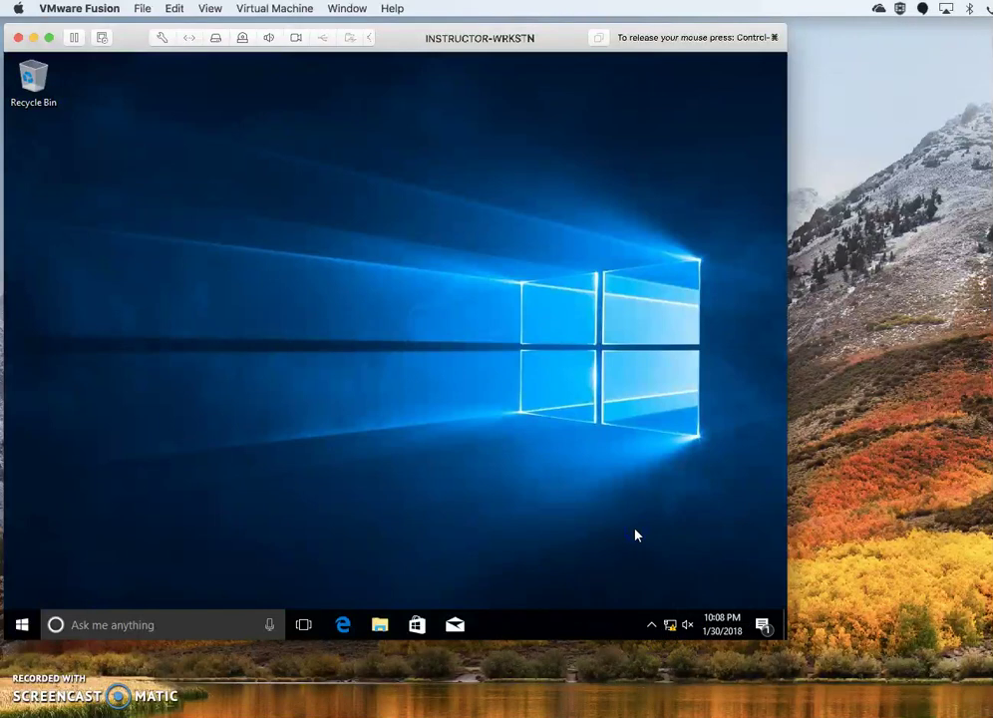
pyautogui.rightClick(669, 625)
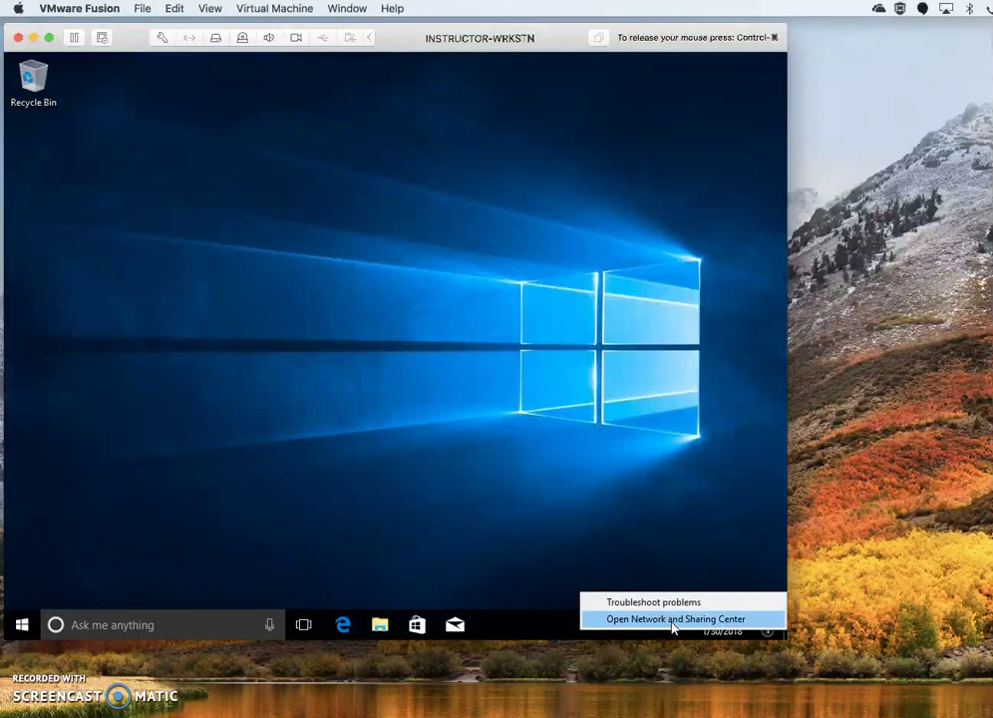
pyautogui.click(673, 620)
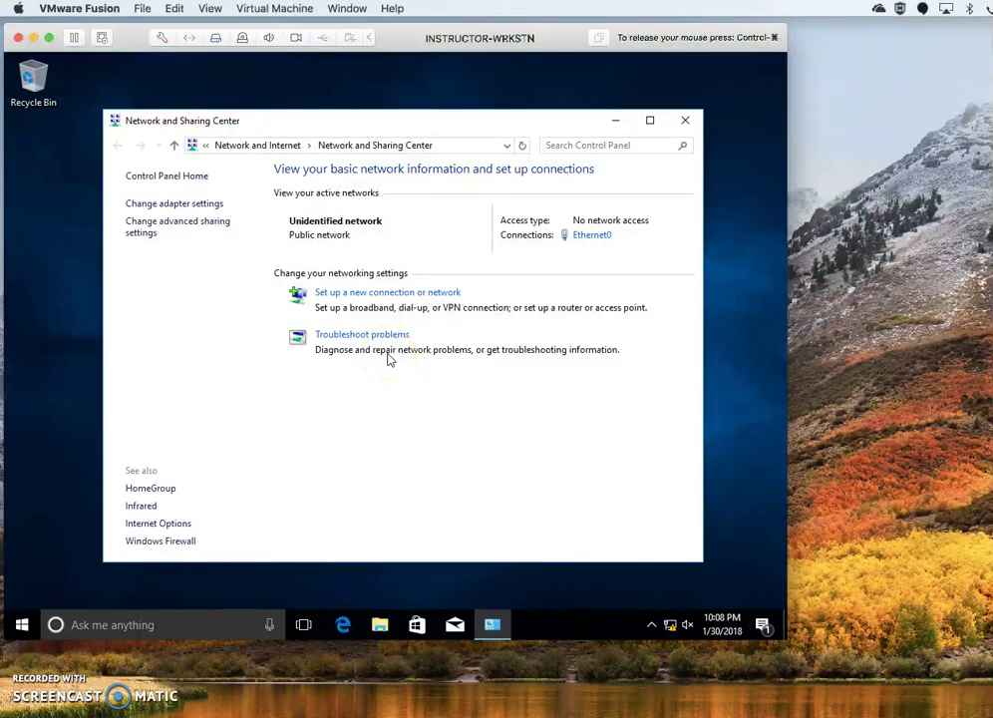
pyautogui.click(209, 205)
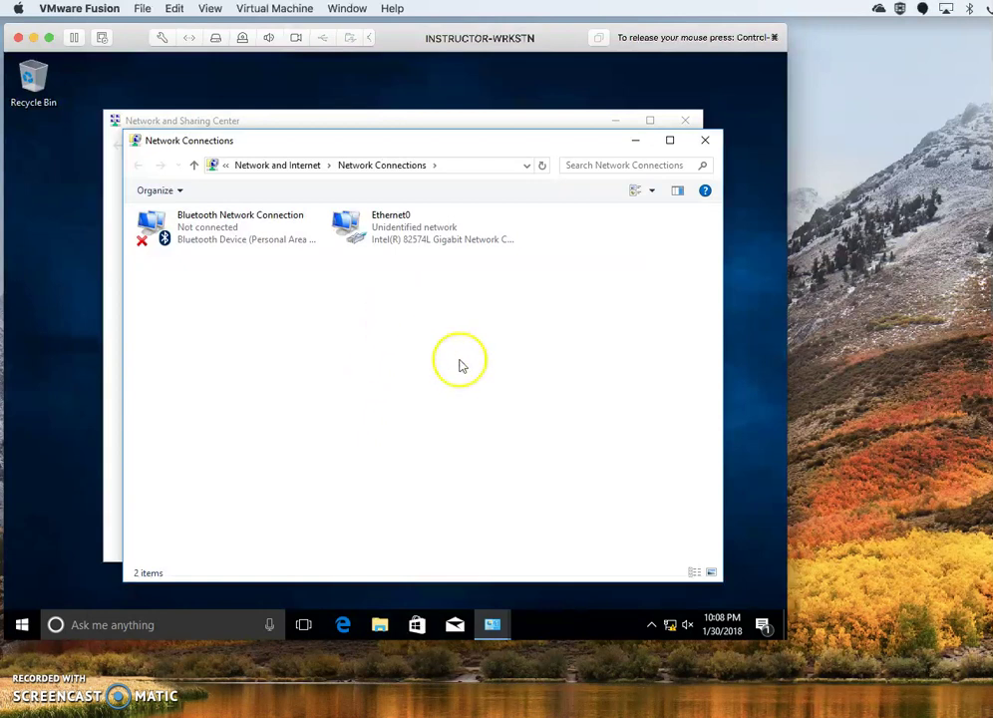
# Open Ethernet0's status details, note DHCP address 192.168.38.129, and close the details.
pyautogui.click(382, 224)
pyautogui.rightClick(382, 224)
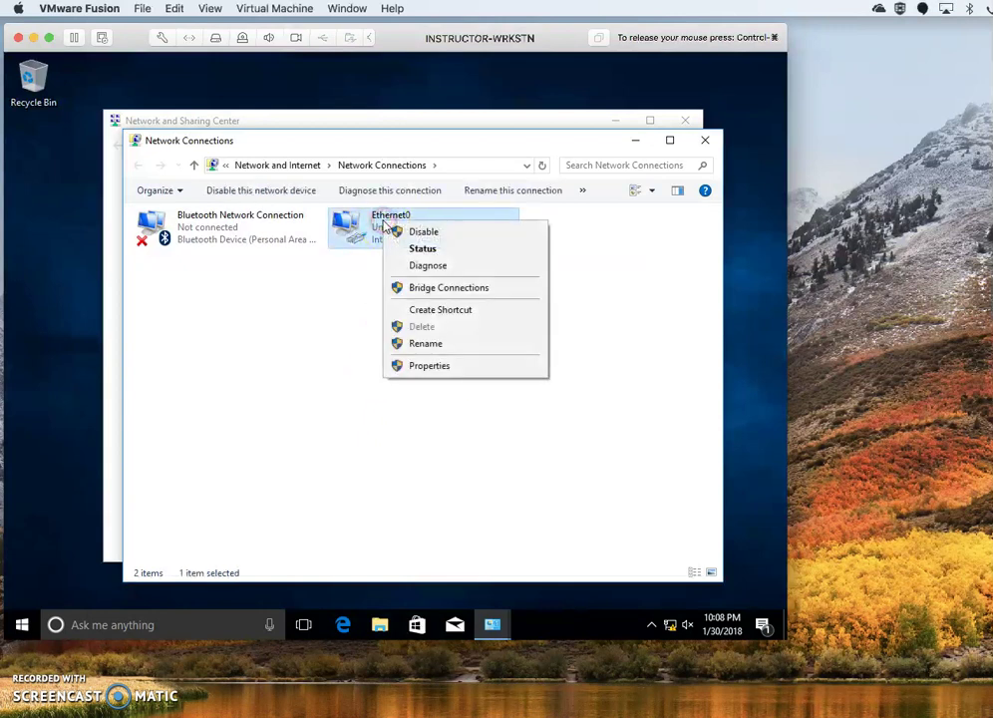
pyautogui.click(433, 251)
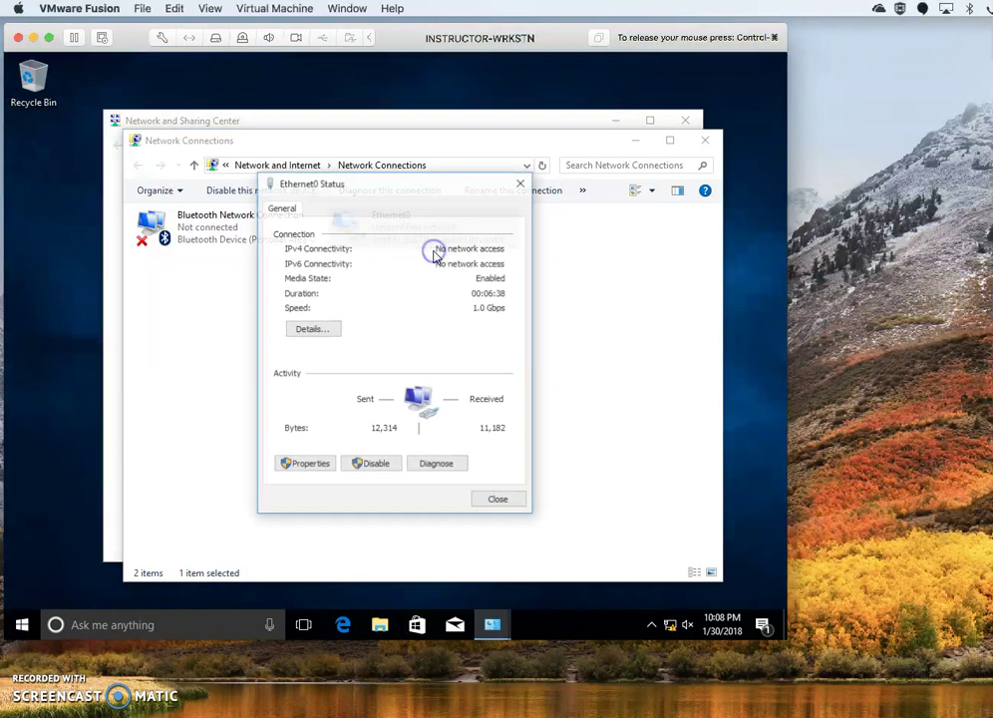
pyautogui.click(308, 329)
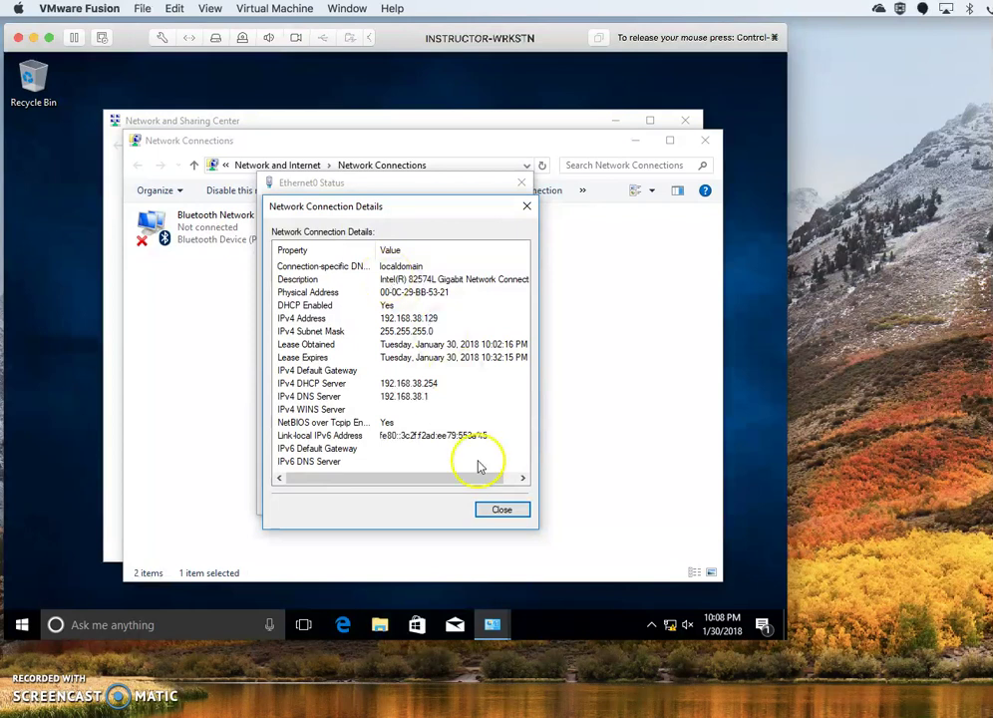
pyautogui.click(501, 508)
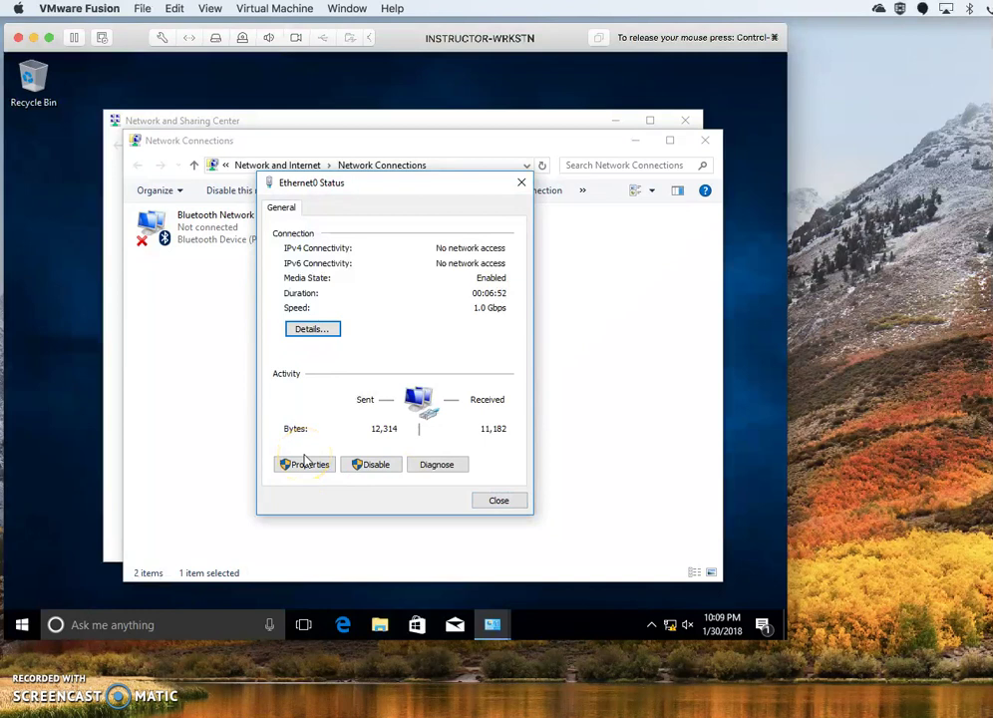
# Open Ethernet0 Properties, scroll its item list, and switch to the TextEdit notes.
pyautogui.click(305, 464)
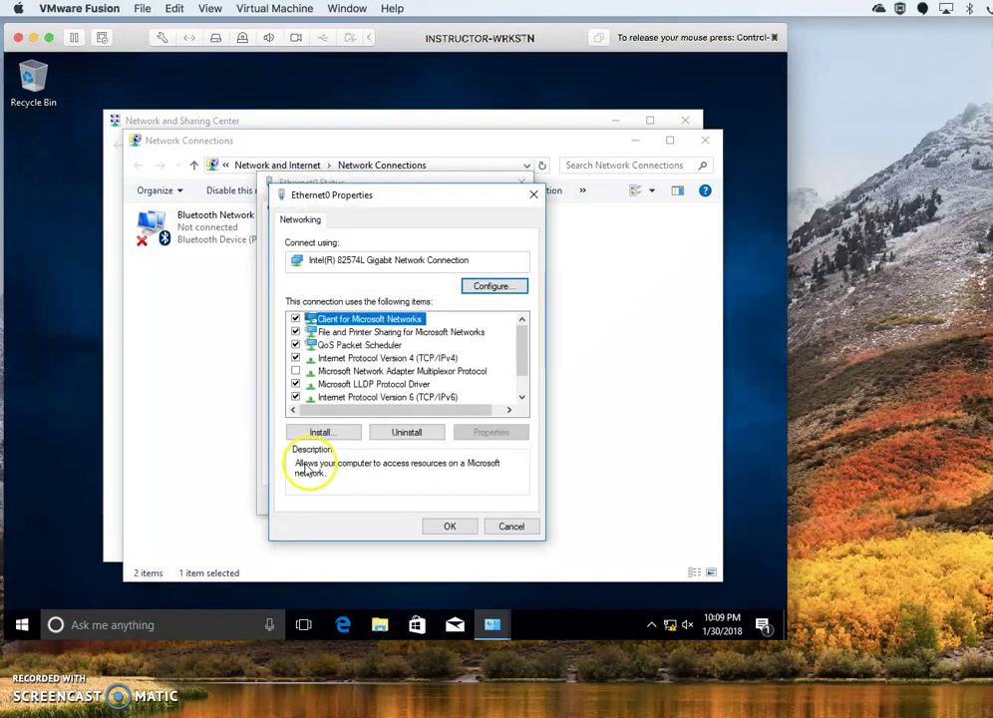
pyautogui.scroll(-2, 510, 396)
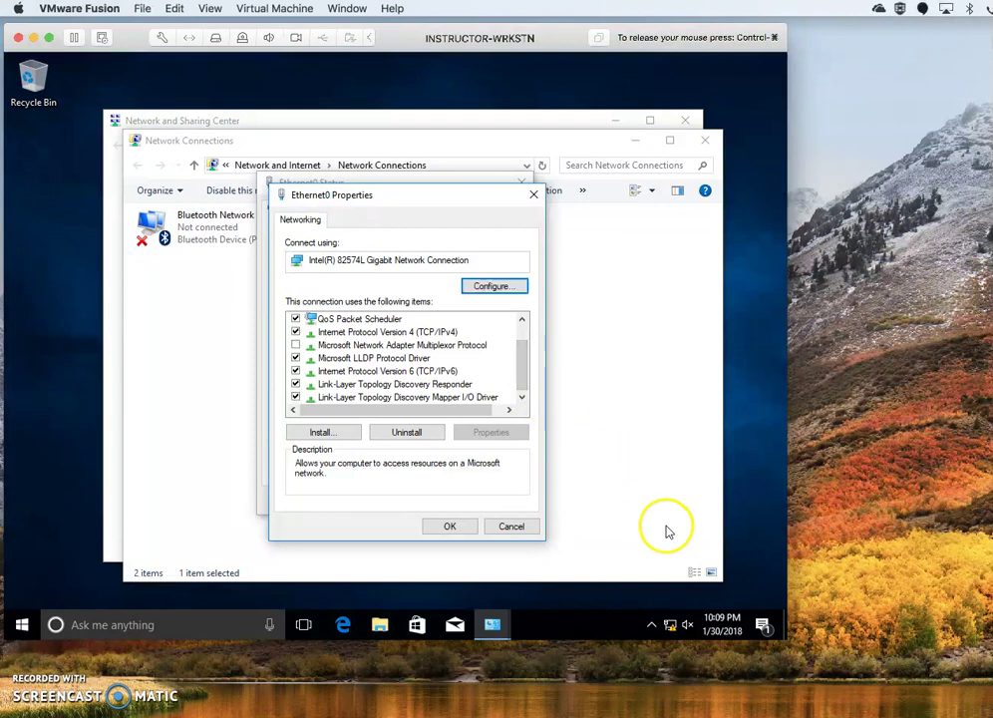
pyautogui.click(792, 716)
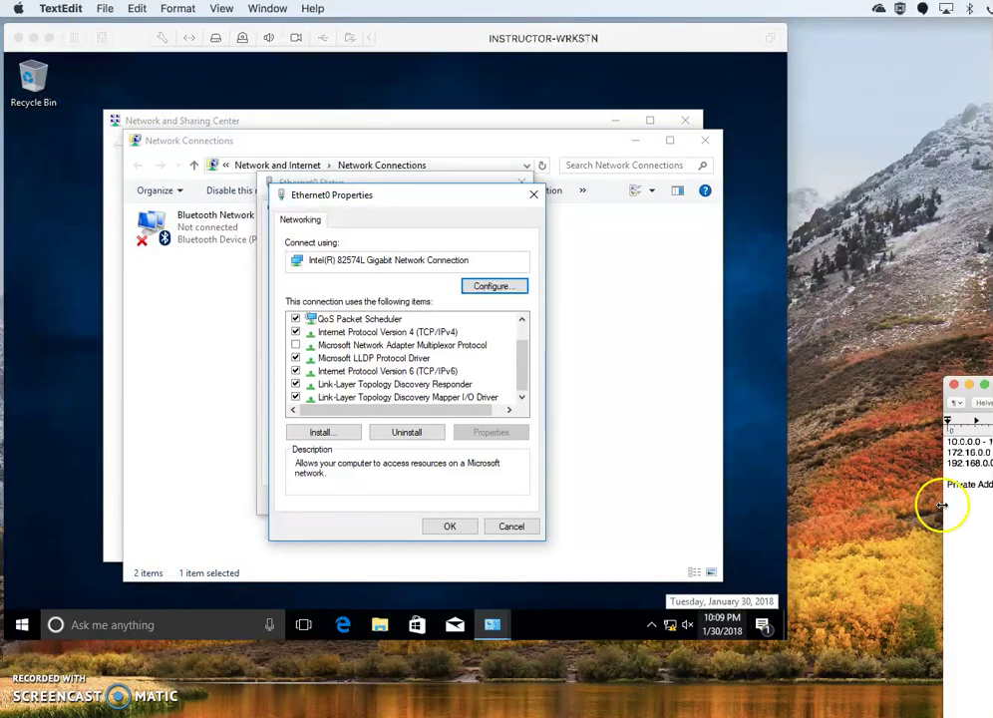
# Start a new line under Private Addresses in the notes and begin typing the 192.168 address.
pyautogui.moveTo(992, 386); pyautogui.dragTo(914, 301)
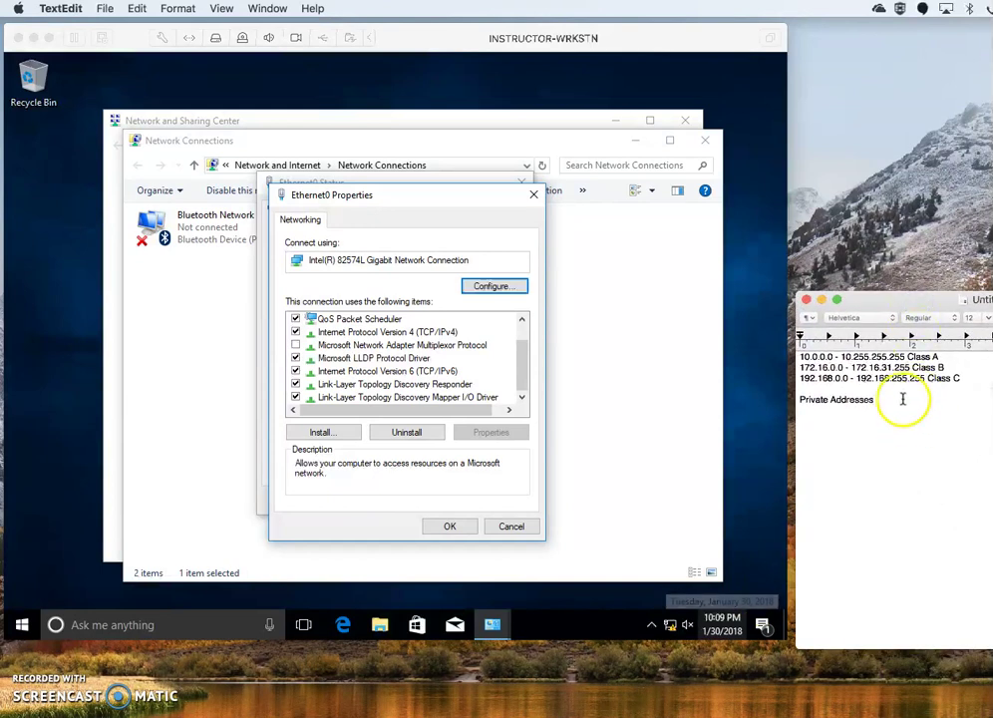
pyautogui.click(885, 438)
pyautogui.press('Return')
pyautogui.write('192.168.0.10')
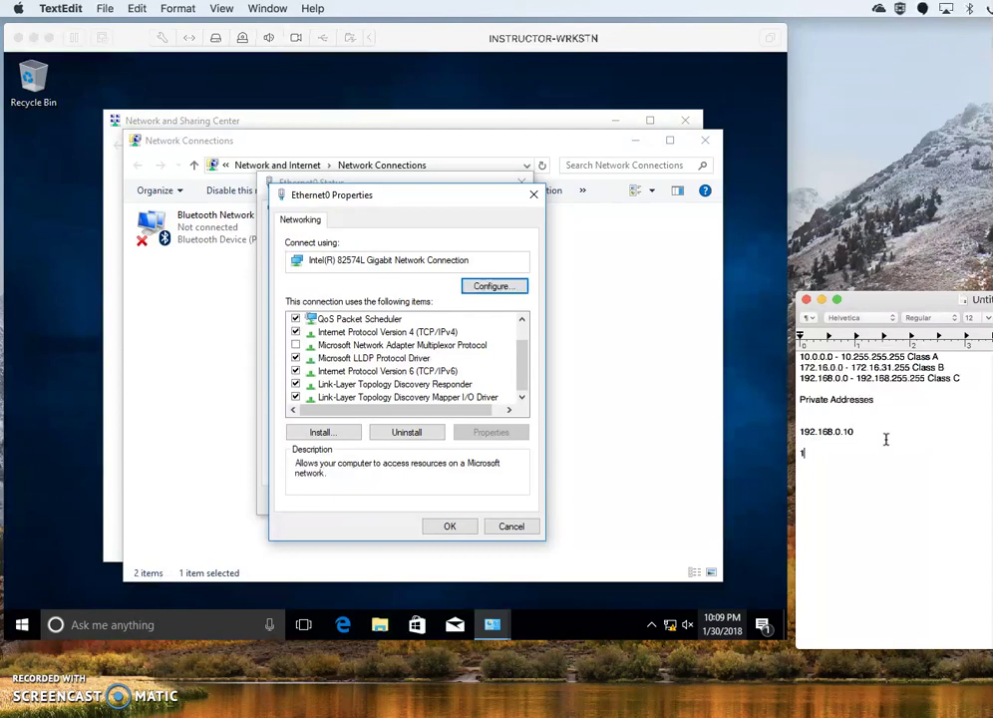
pyautogui.write('.168.')
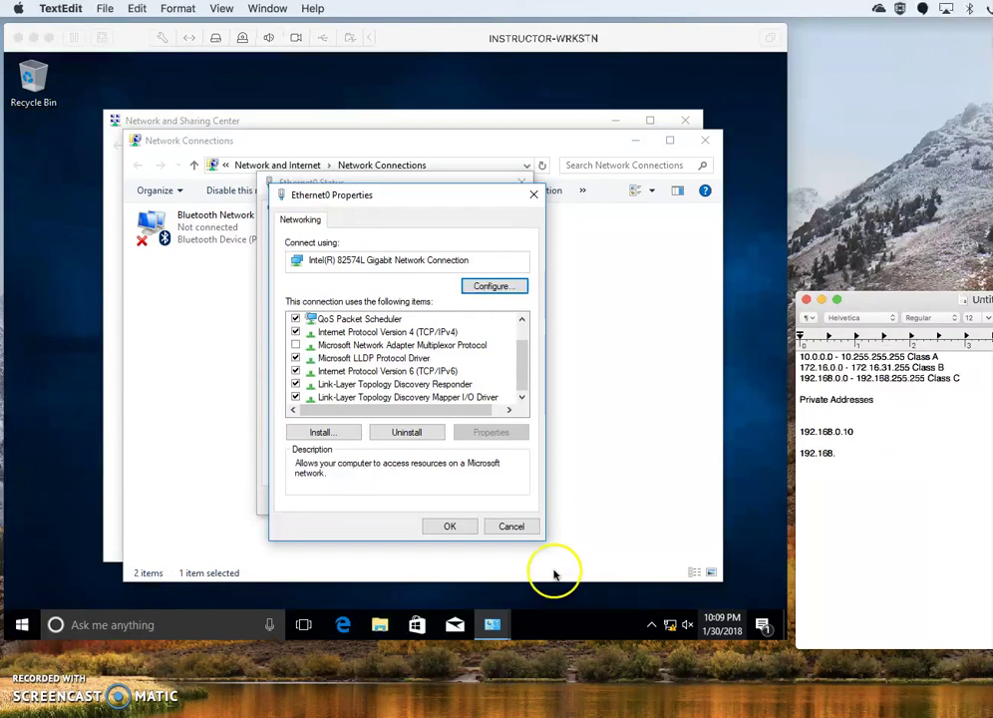
# Cancel Ethernet0 Properties, check its Details, and complete the note's address as 192.168.38.129.
pyautogui.click(511, 525)
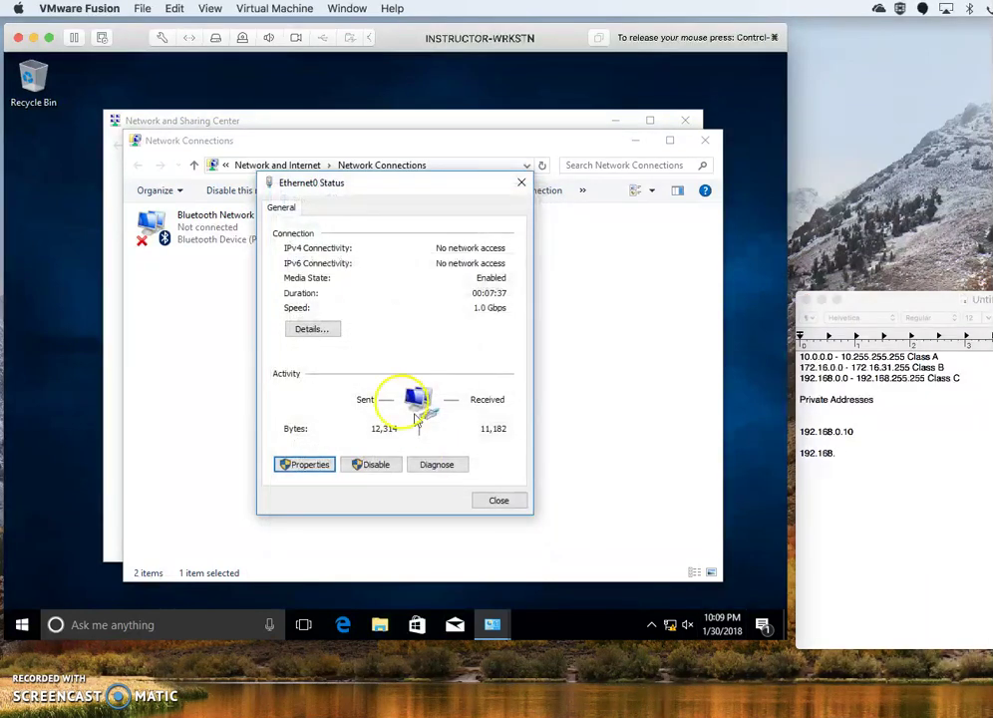
pyautogui.click(305, 327)
pyautogui.click(882, 453)
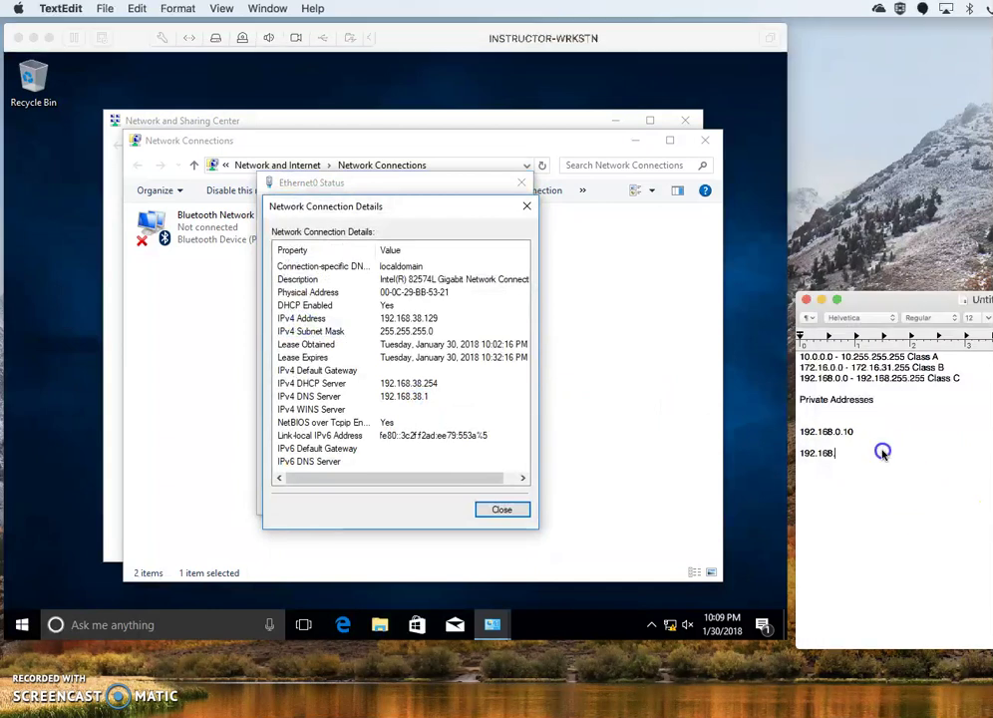
pyautogui.write('.38.129')
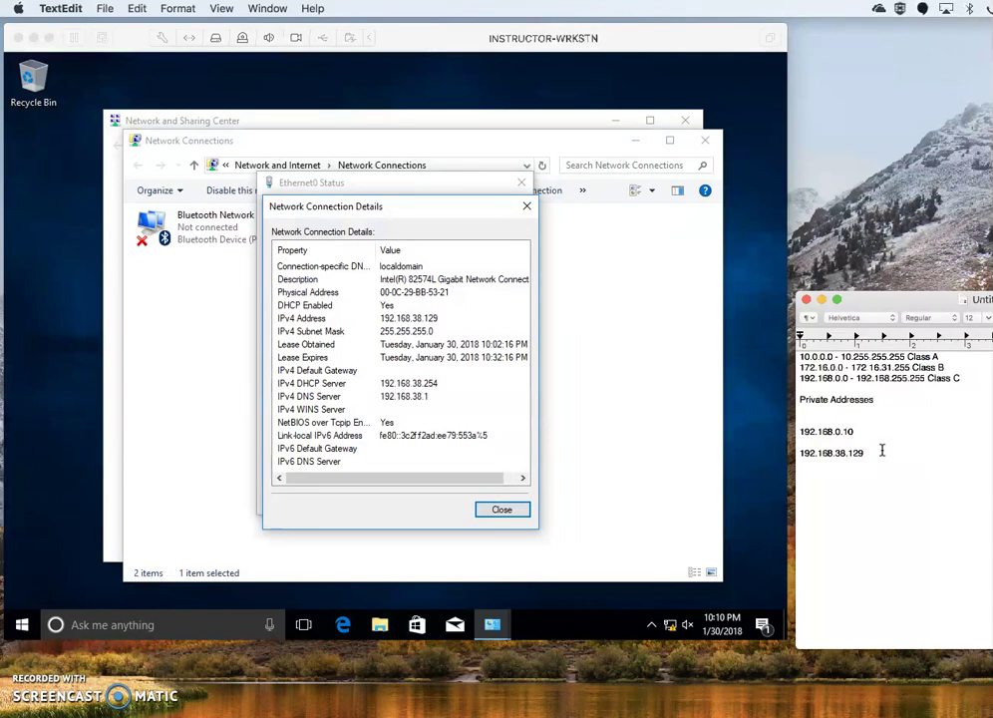
pyautogui.click(867, 430)
pyautogui.click(846, 455)
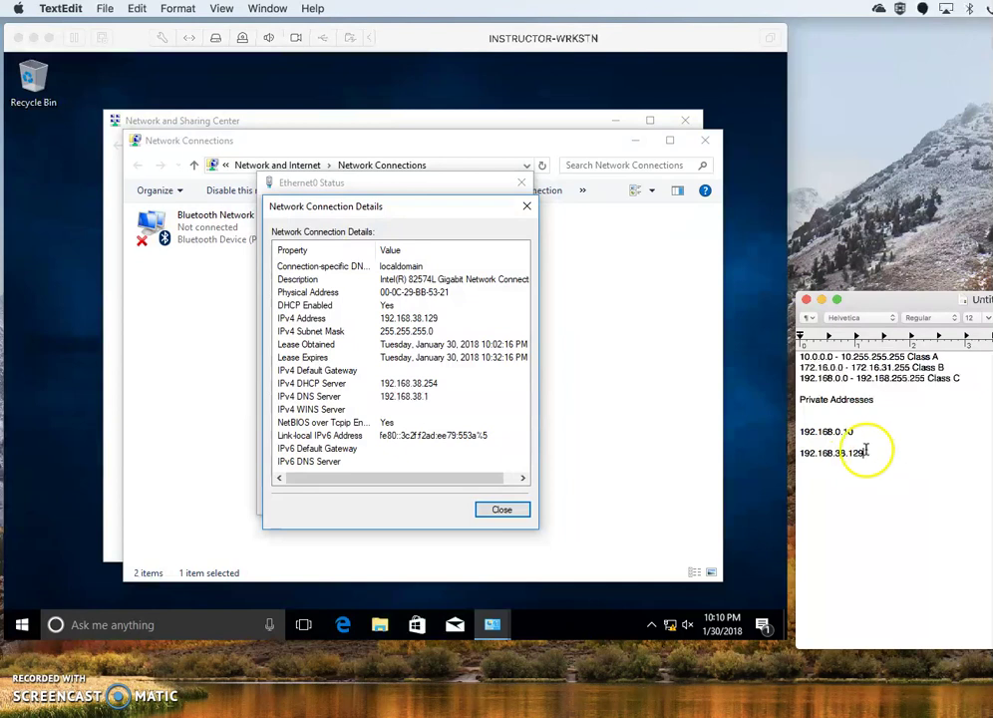
pyautogui.moveTo(803, 434); pyautogui.dragTo(833, 434)
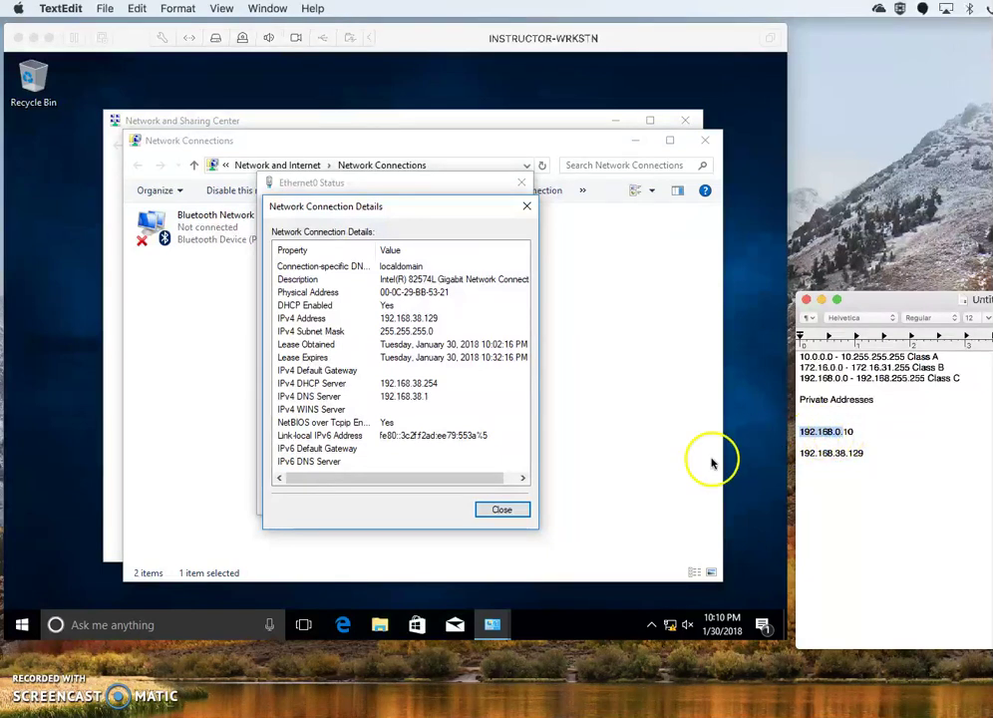
pyautogui.click(522, 509)
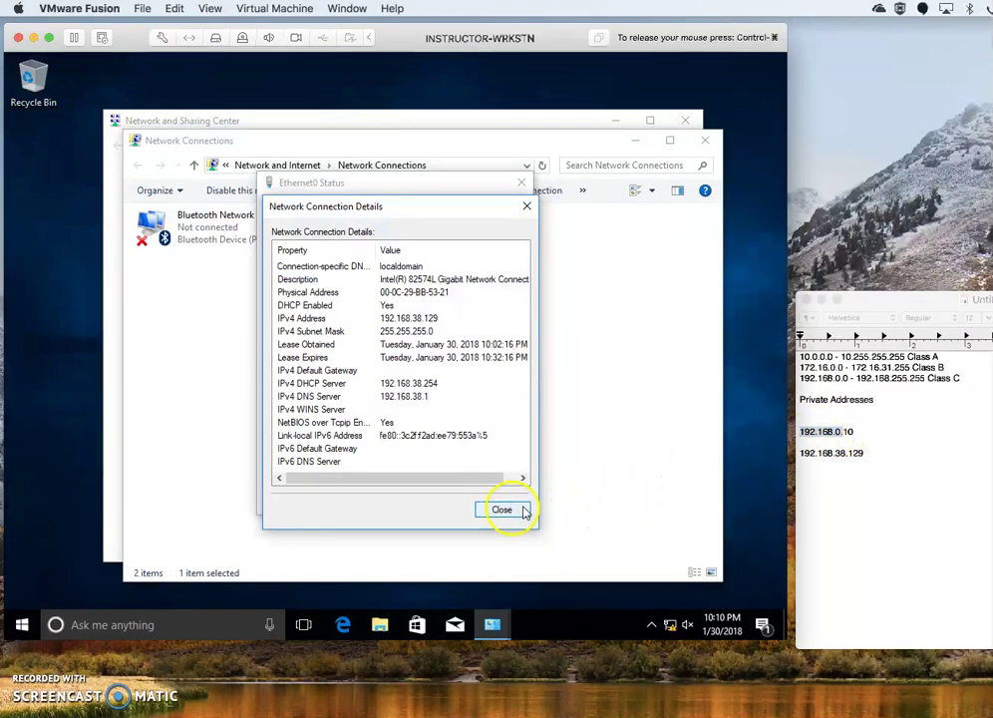
# Reopen Ethernet0's Internet Protocol Version 4 properties and choose 'Use the following IP address'.
pyautogui.click(515, 510)
pyautogui.click(312, 464)
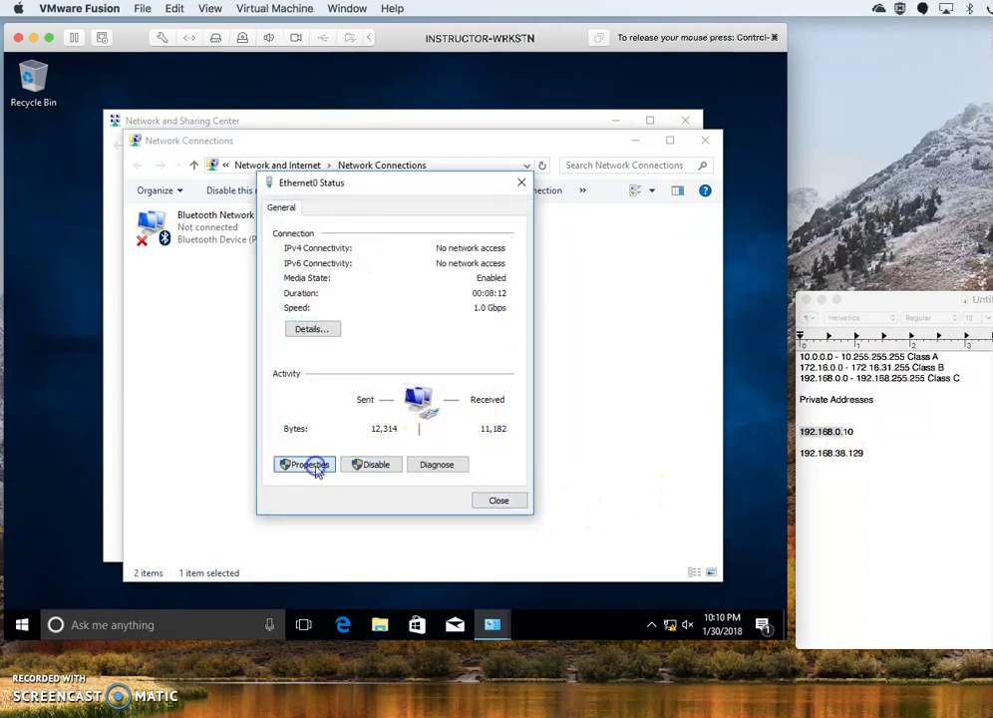
pyautogui.click(399, 358)
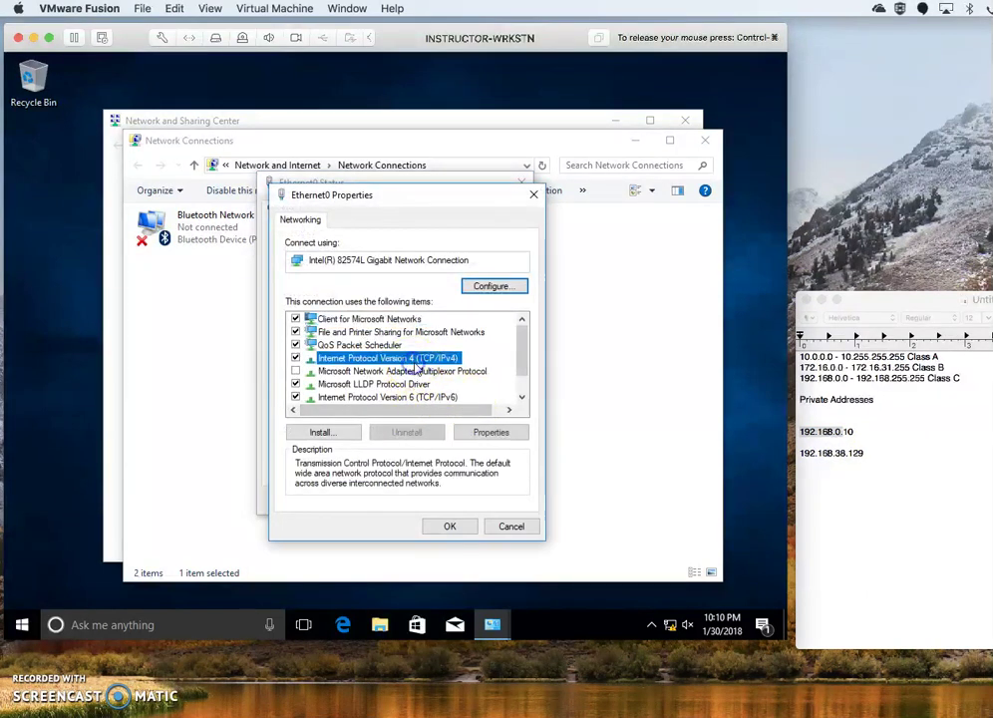
pyautogui.click(487, 433)
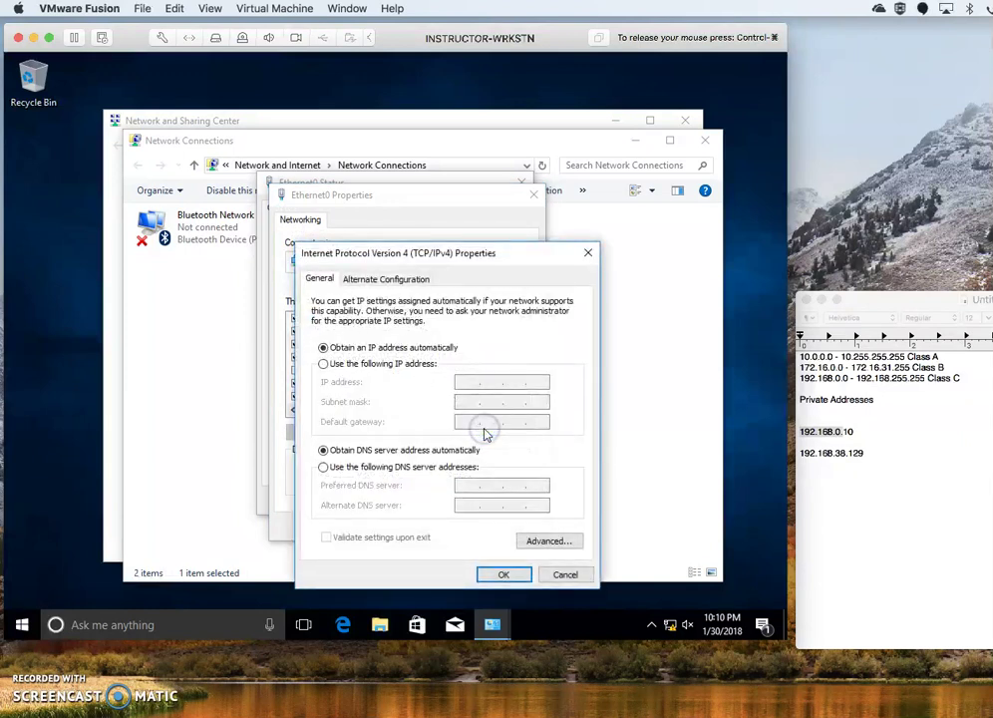
pyautogui.click(409, 366)
# Enter IP address 192.168.0.15, subnet mask 255.255.255.0 and default gateway 192.168.0.1.
pyautogui.click(471, 383)
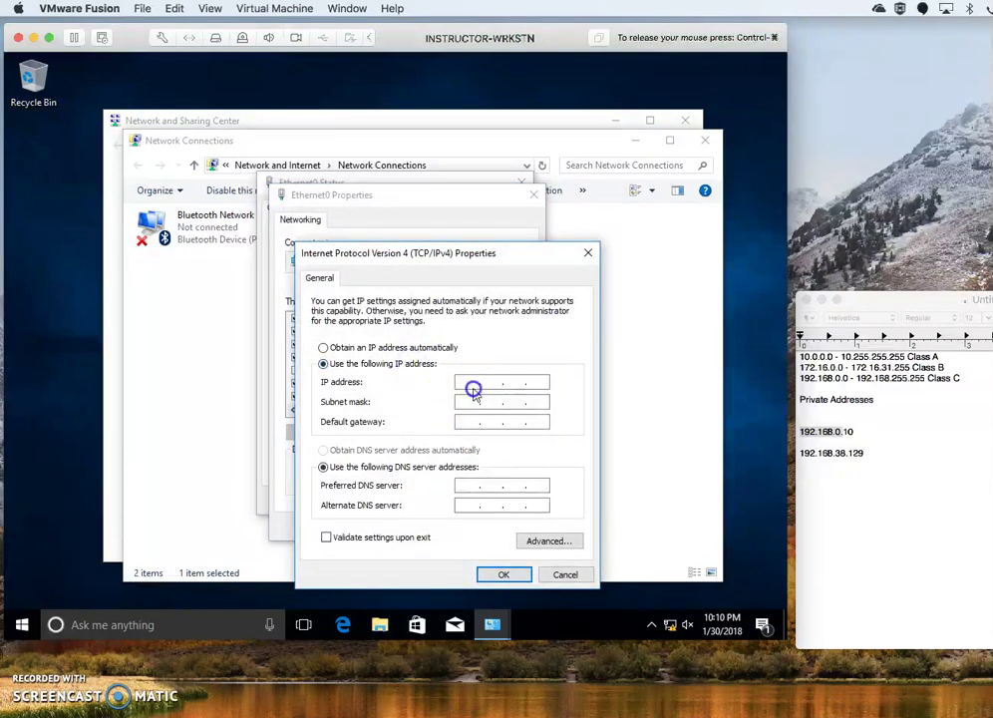
pyautogui.write('192 . 168 . 0 . 15')
pyautogui.click(470, 404)
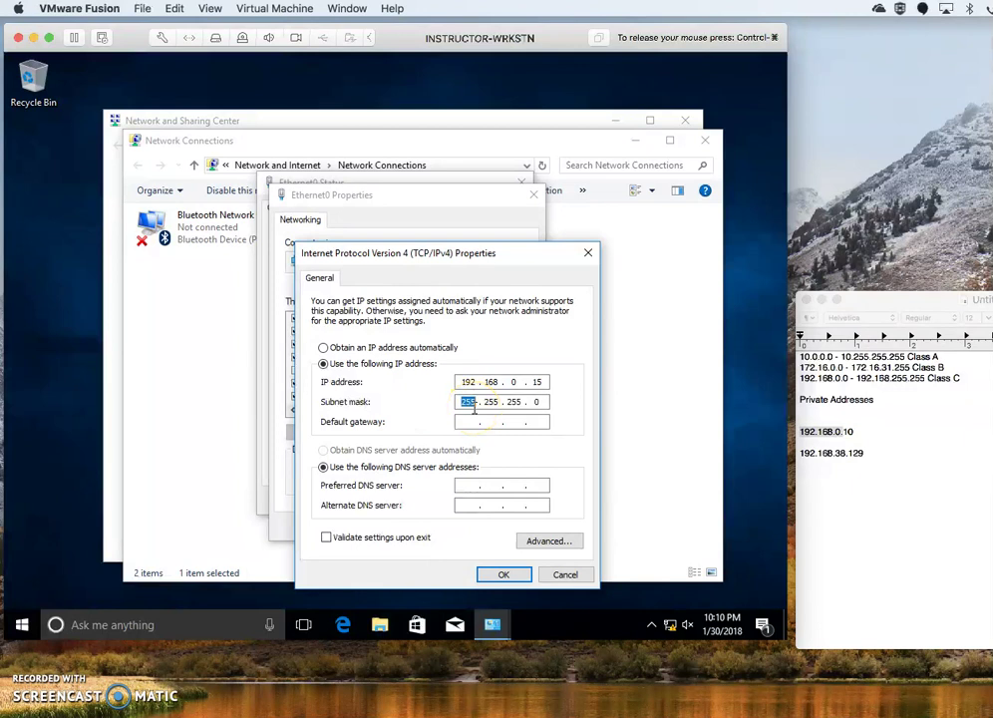
pyautogui.click(471, 421)
pyautogui.doubleClick(537, 381)
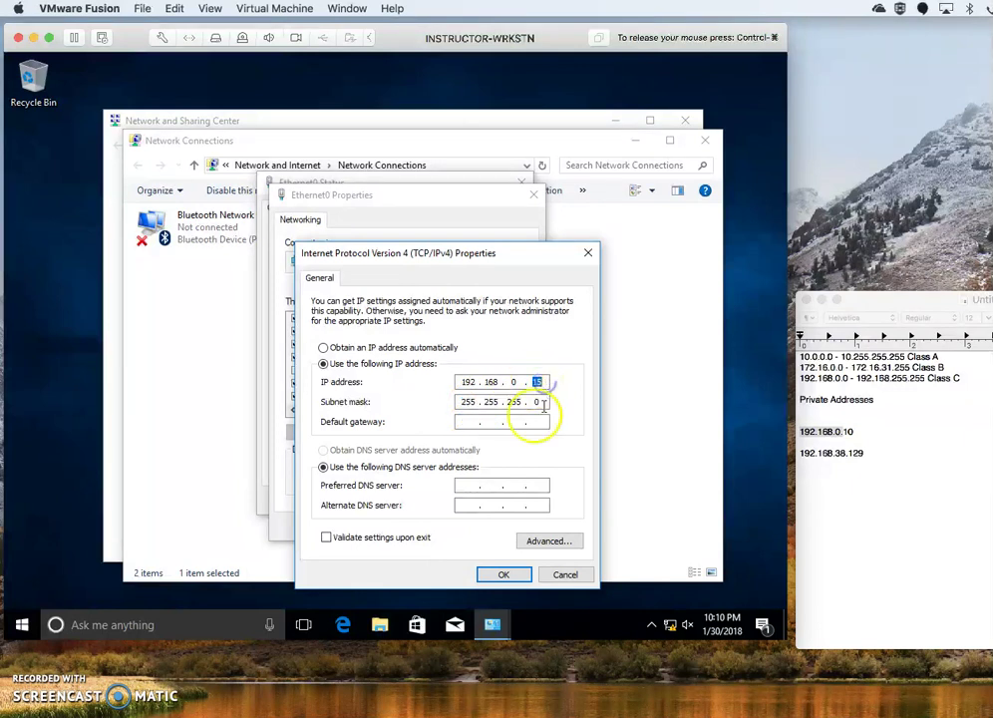
pyautogui.click(467, 423)
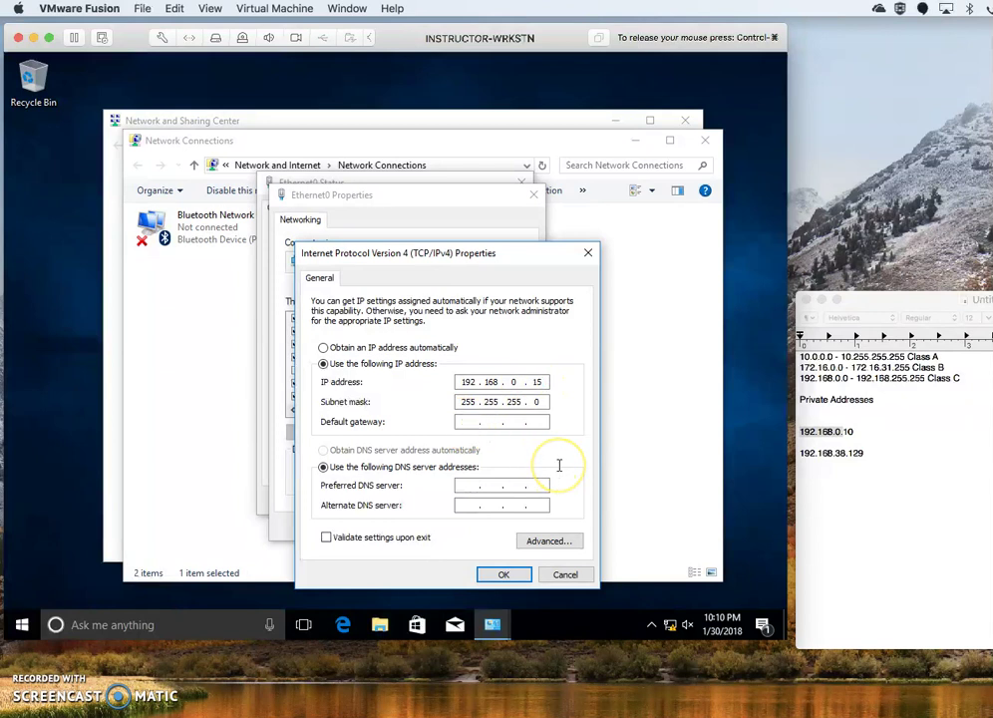
pyautogui.write('192 . 168 . ')
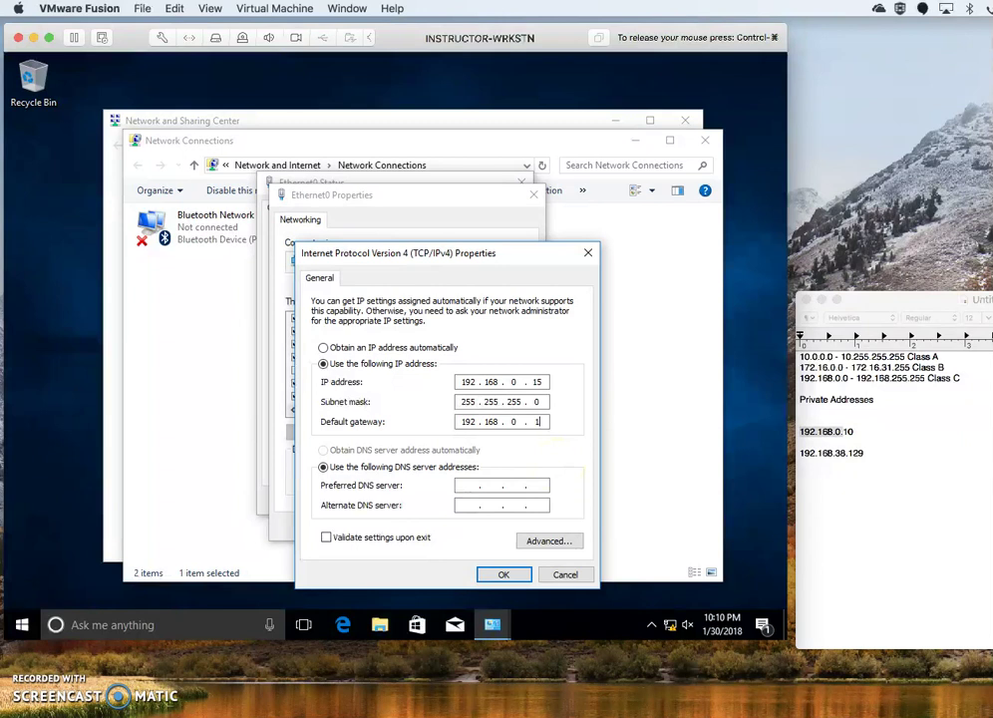
pyautogui.write('0 . 1')
# Enter preferred DNS server 192.168.0.10, confirm the IPv4 settings, and close Ethernet0 Properties.
pyautogui.click(472, 482)
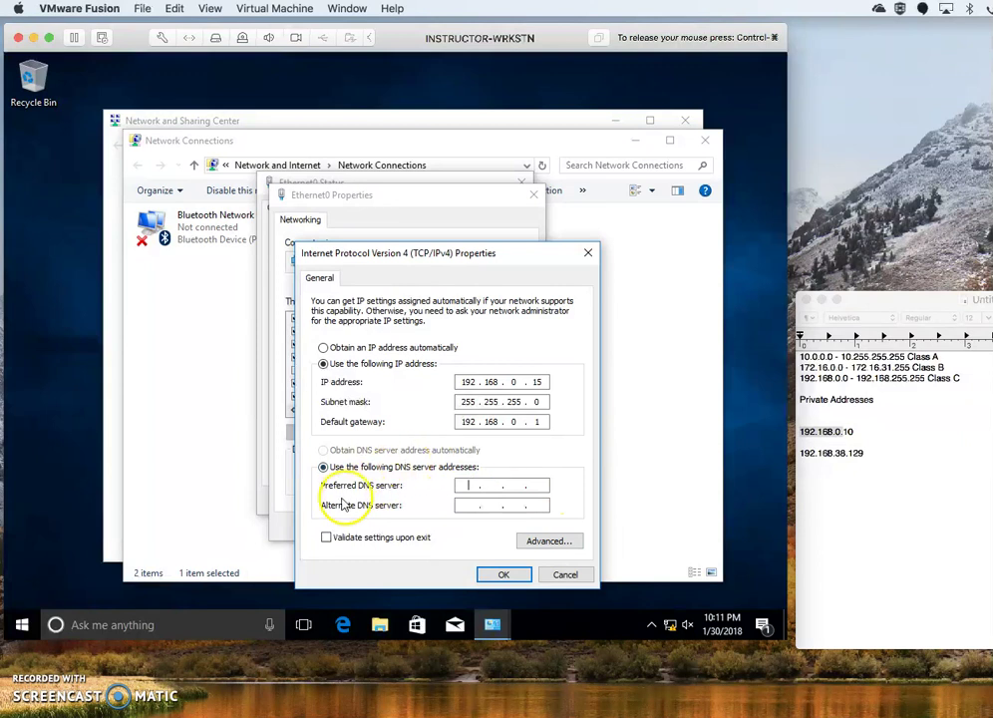
pyautogui.click(459, 507)
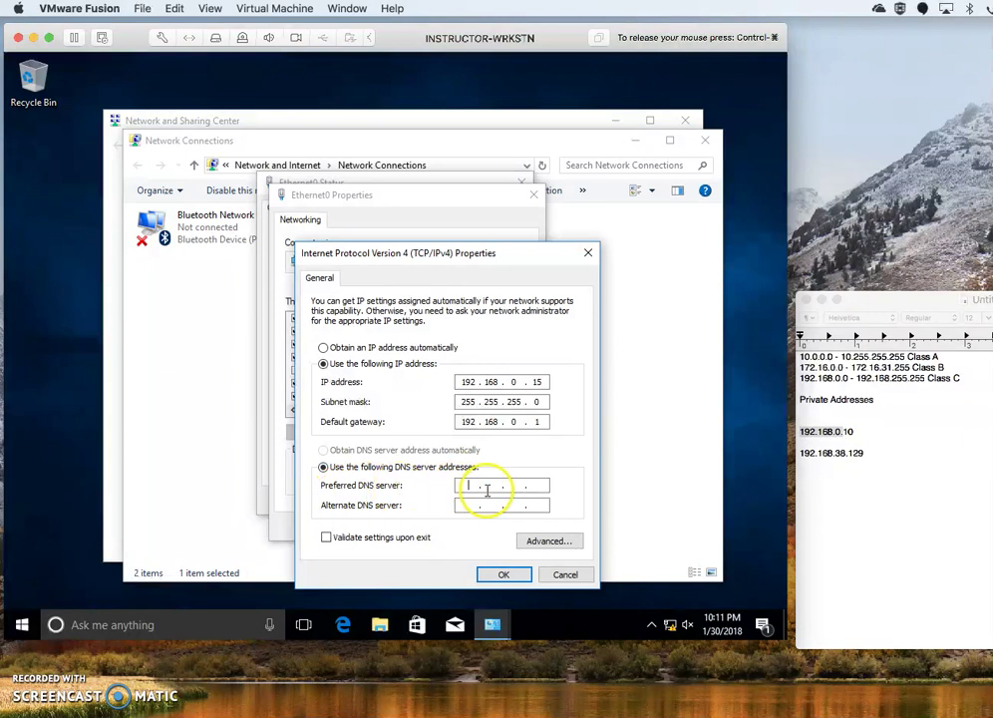
pyautogui.write('192 . 168 . 0 . 10')
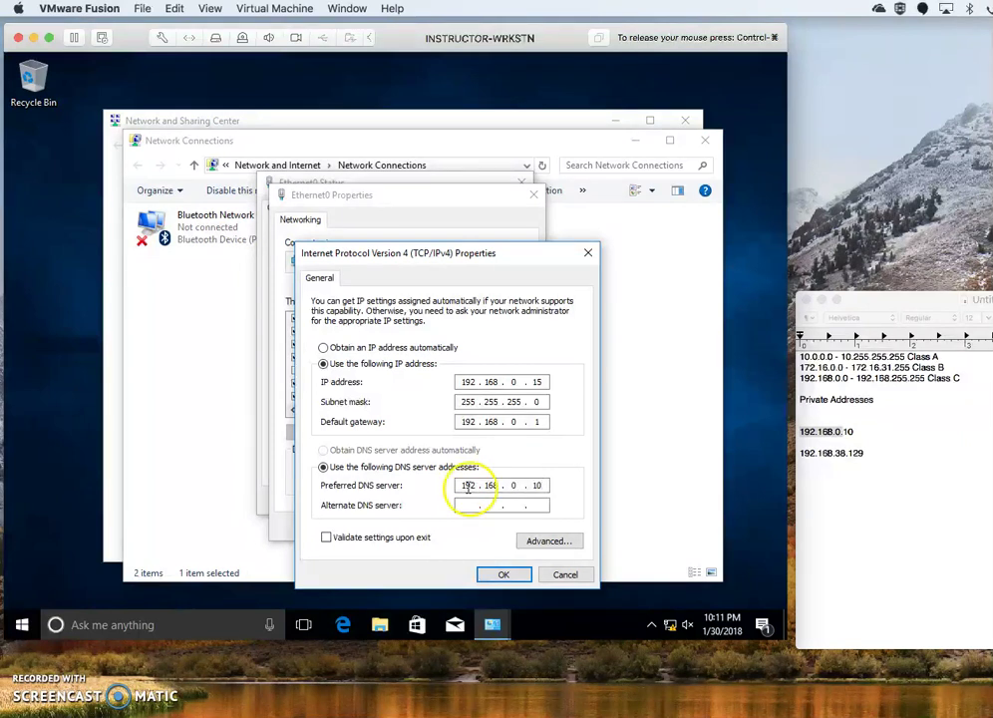
pyautogui.doubleClick(538, 485)
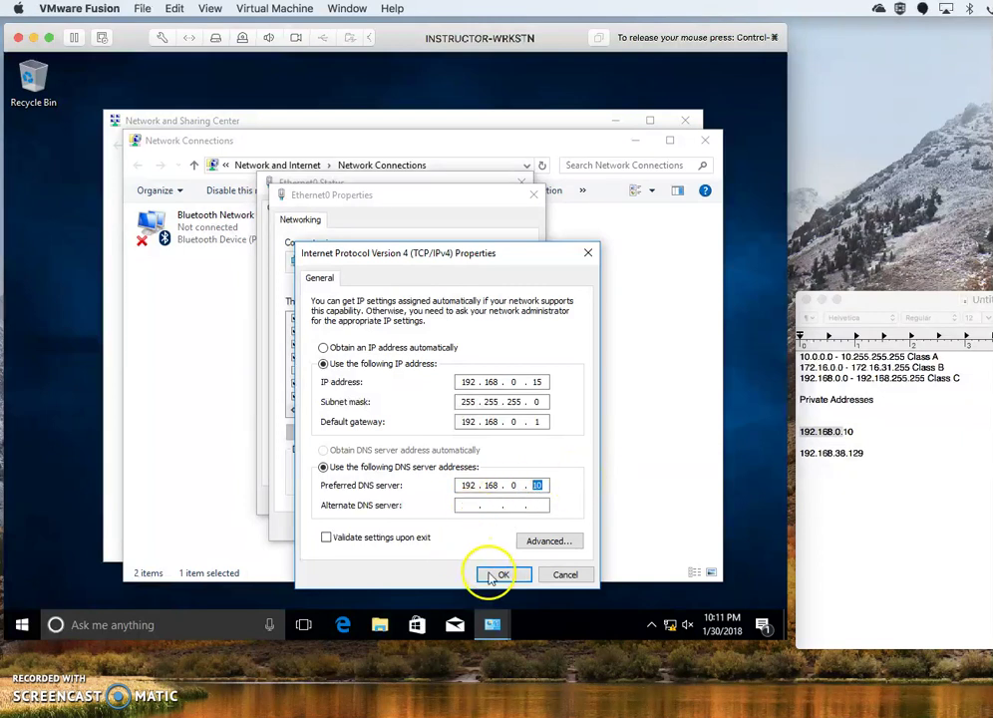
pyautogui.click(493, 575)
pyautogui.click(450, 526)
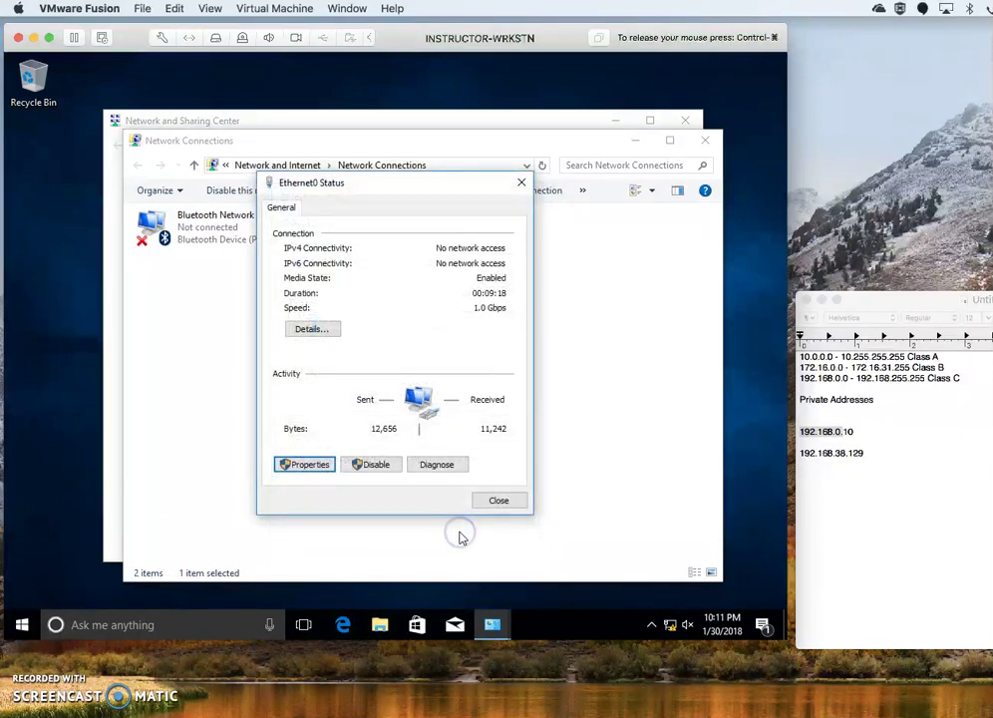
# Close Ethernet0 Status, Network Connections and the Network and Sharing Center windows.
pyautogui.click(498, 499)
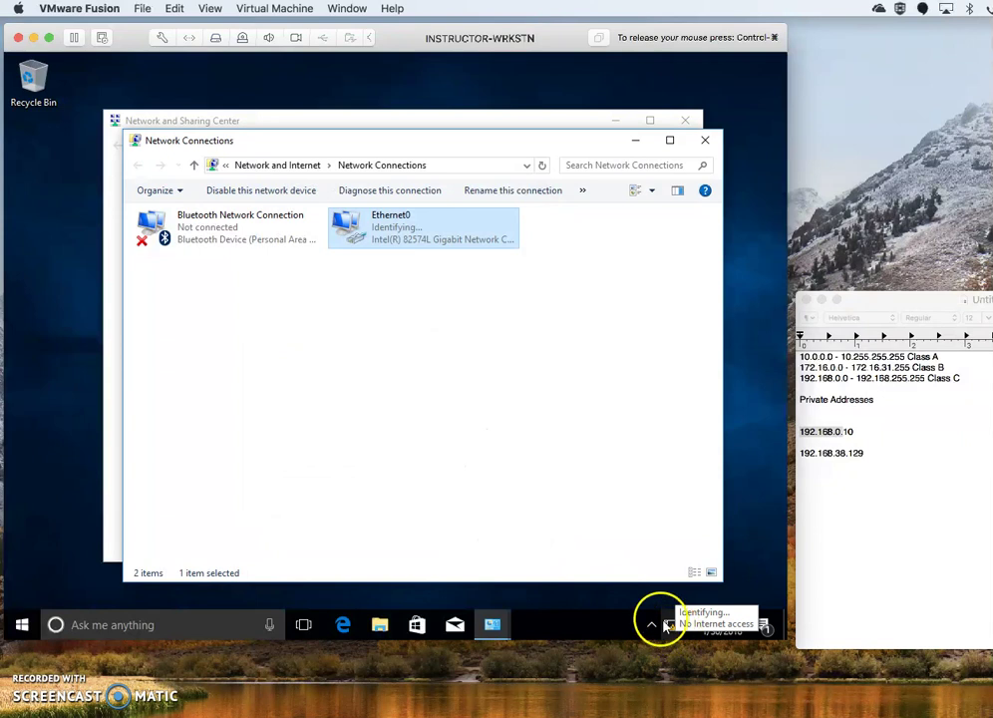
pyautogui.click(385, 239)
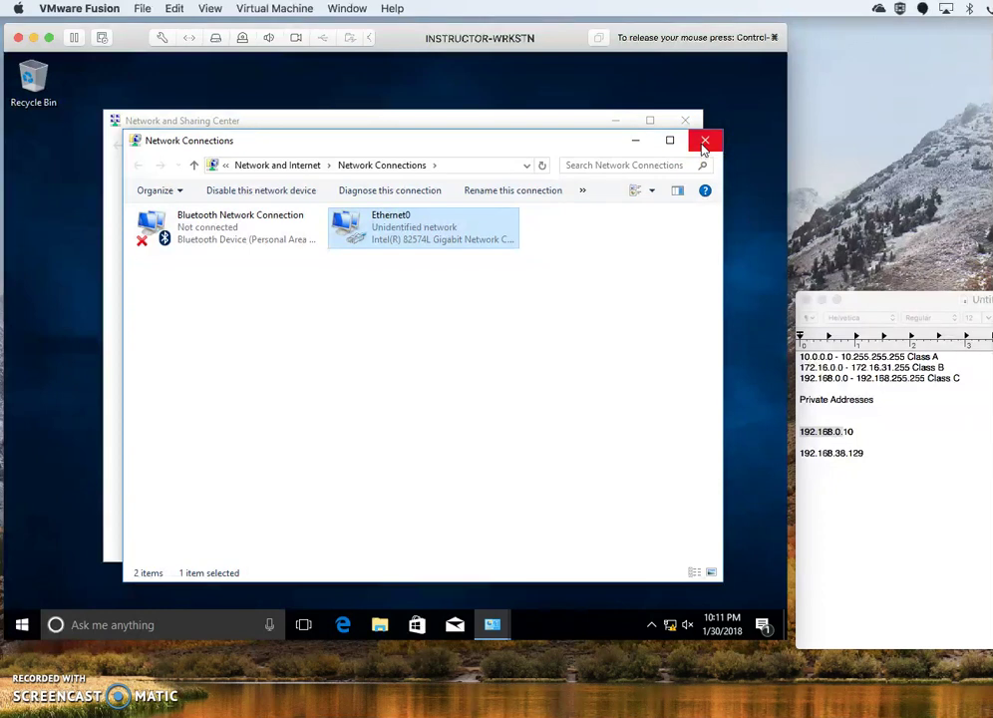
pyautogui.click(703, 146)
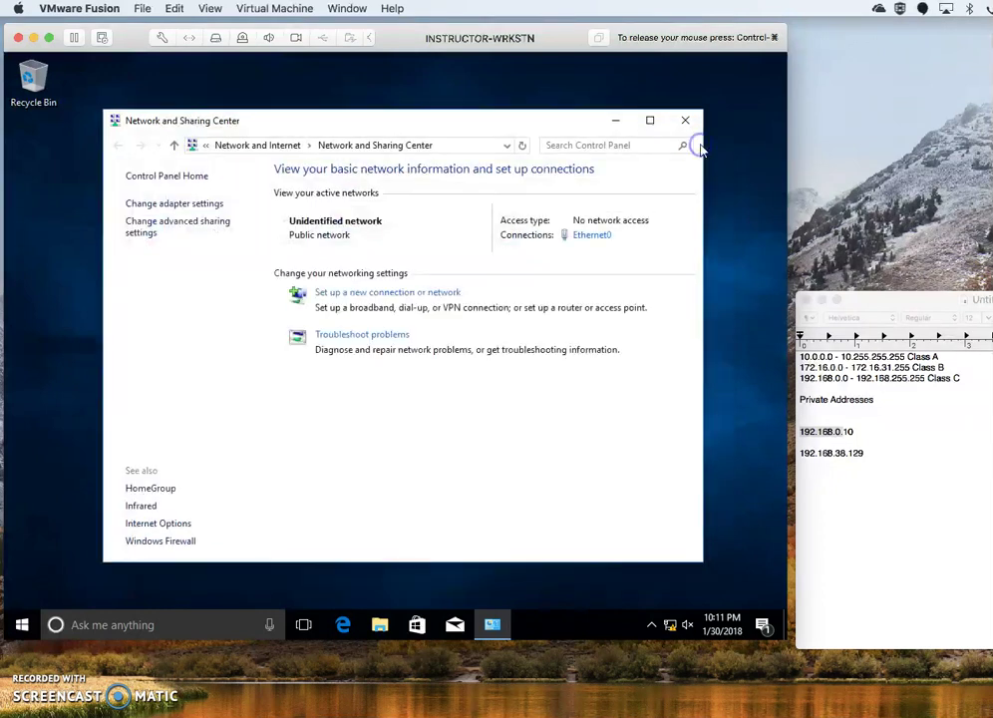
pyautogui.click(684, 126)
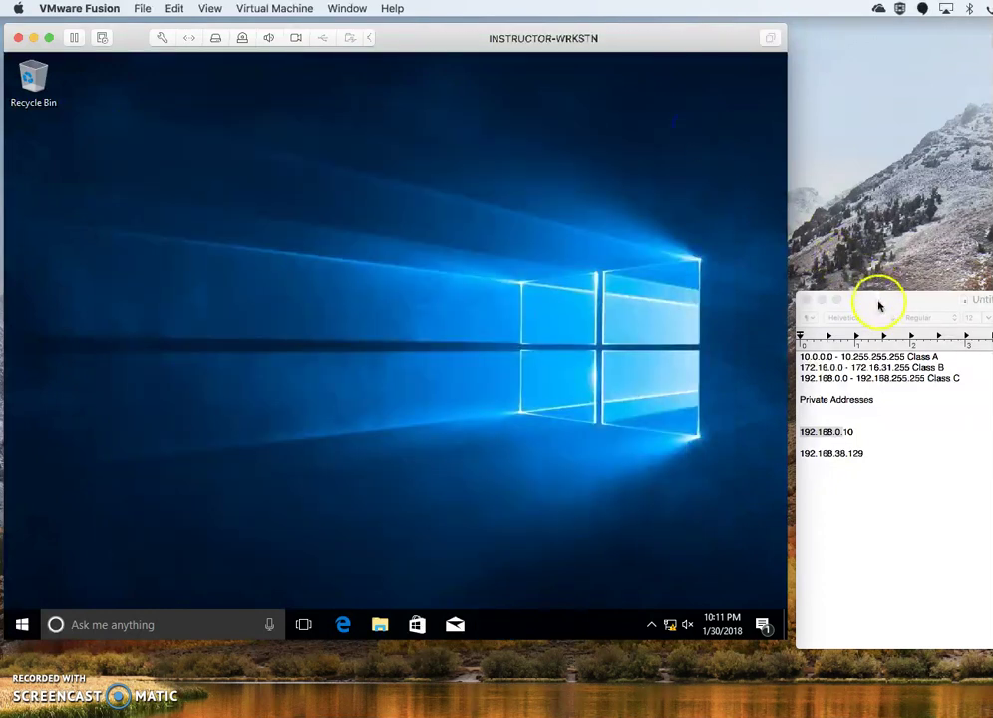
# Drag the TextEdit address notes window to the right, clear of the Windows desktop.
pyautogui.moveTo(877, 301); pyautogui.dragTo(992, 281)
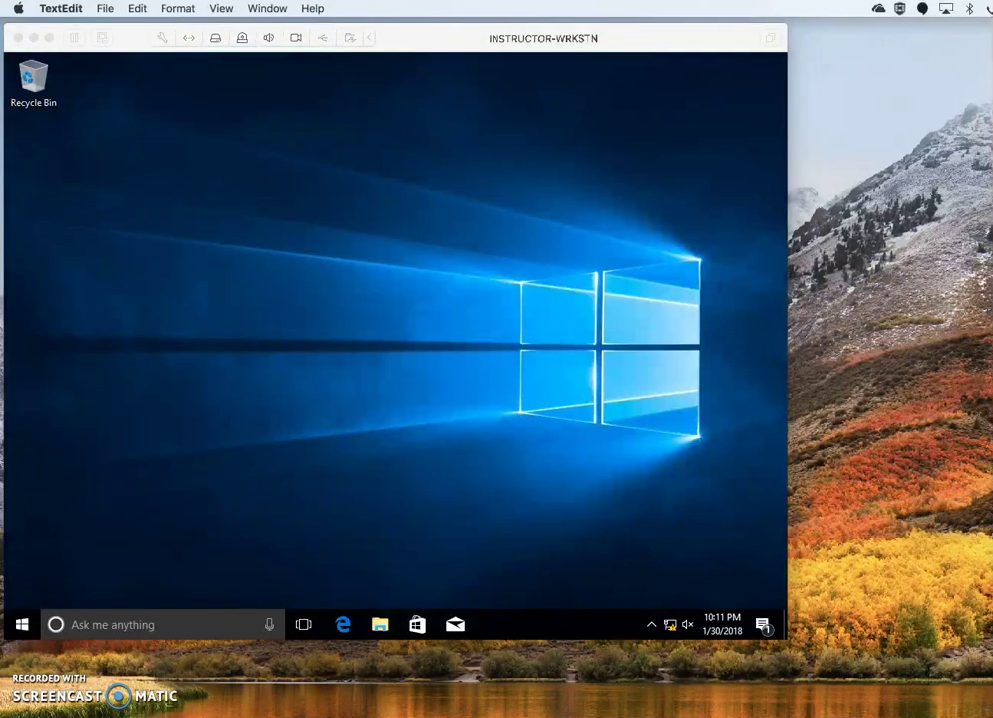